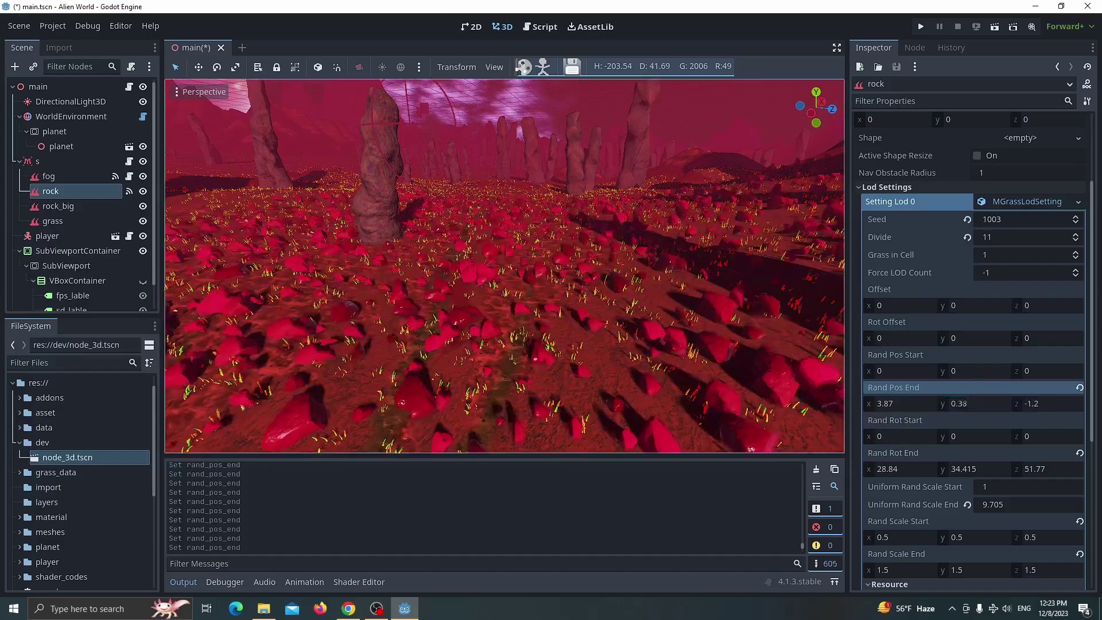
- Tune the rock MGrass Rand Pos End y offset up, then down, checking the rocks up close
mouse_move(970, 404)
left_mouse_down()
mouse_move(1015, 403)
mouse_move(969, 404)
left_mouse_up()
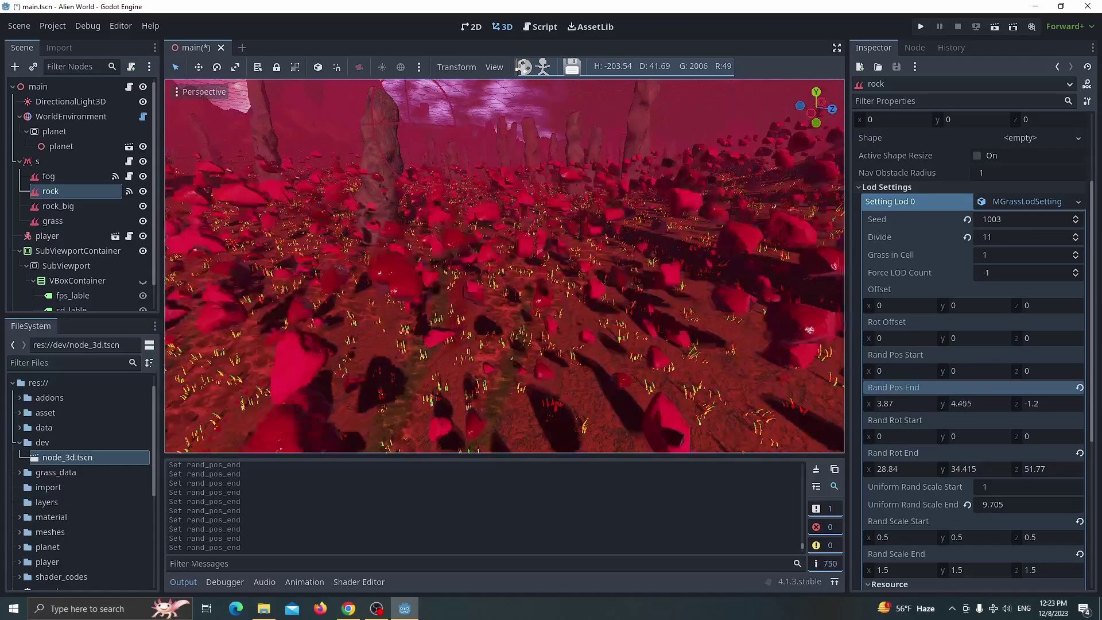
middle_click_drag(683, 320, 570, 283)
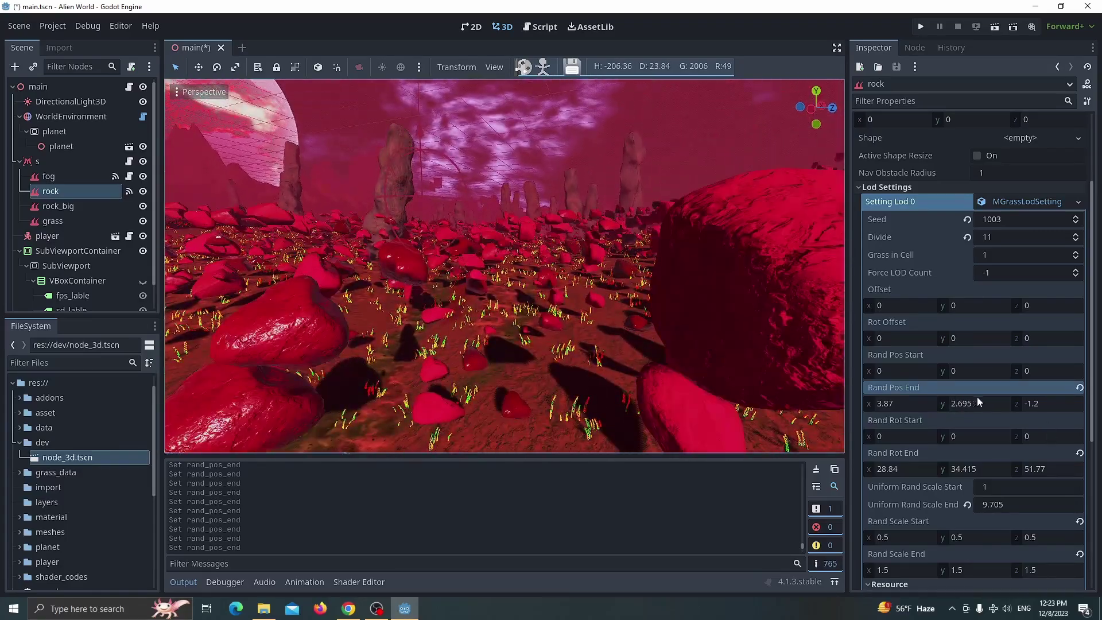
mouse_move(969, 403)
left_mouse_down()
mouse_move(959, 404)
mouse_move(993, 403)
mouse_move(976, 404)
left_mouse_up()
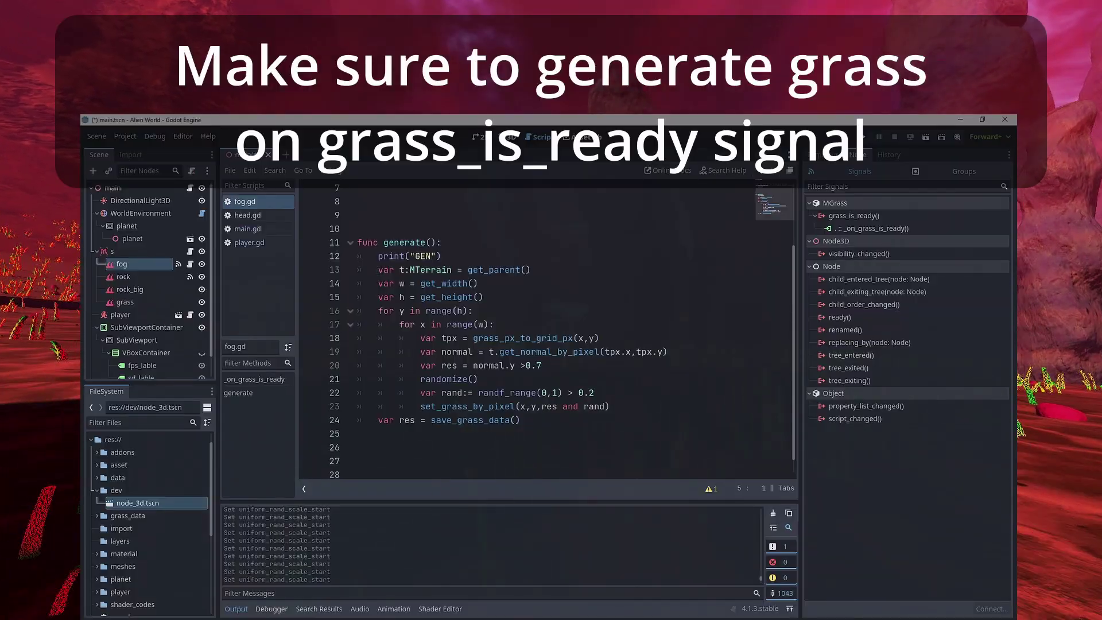
- Review fog.gd's generate(): grid loops, normal lookup, slope threshold, random chance, set_grass_by_pixel, save_grass_data
left_click_drag(378, 311, 495, 324)
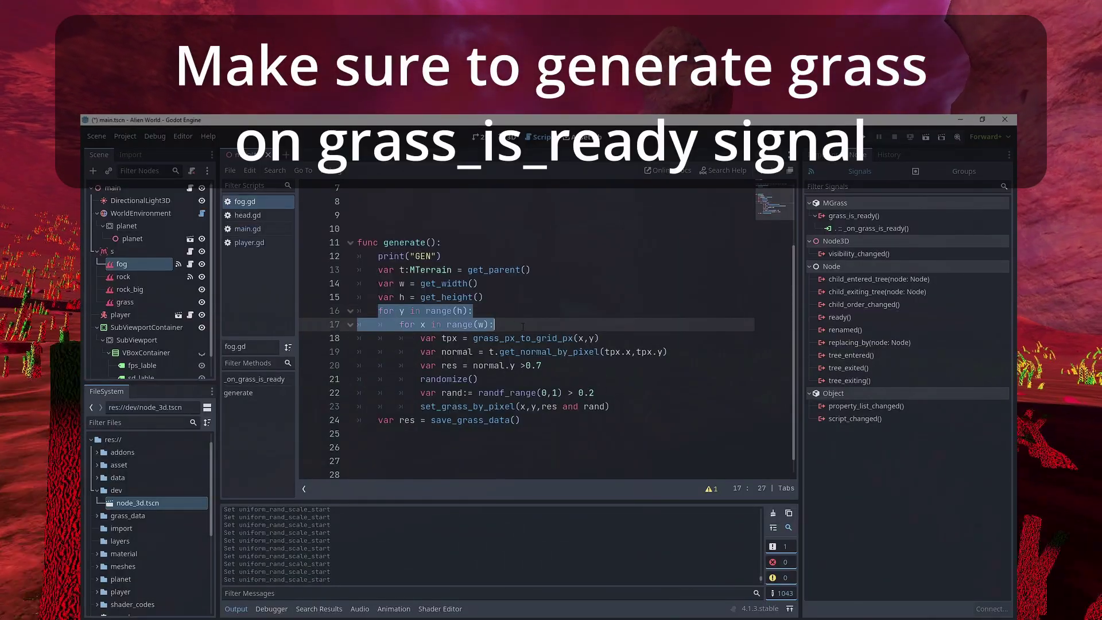
scroll(497, 319, "down", 1)
left_click(420, 324)
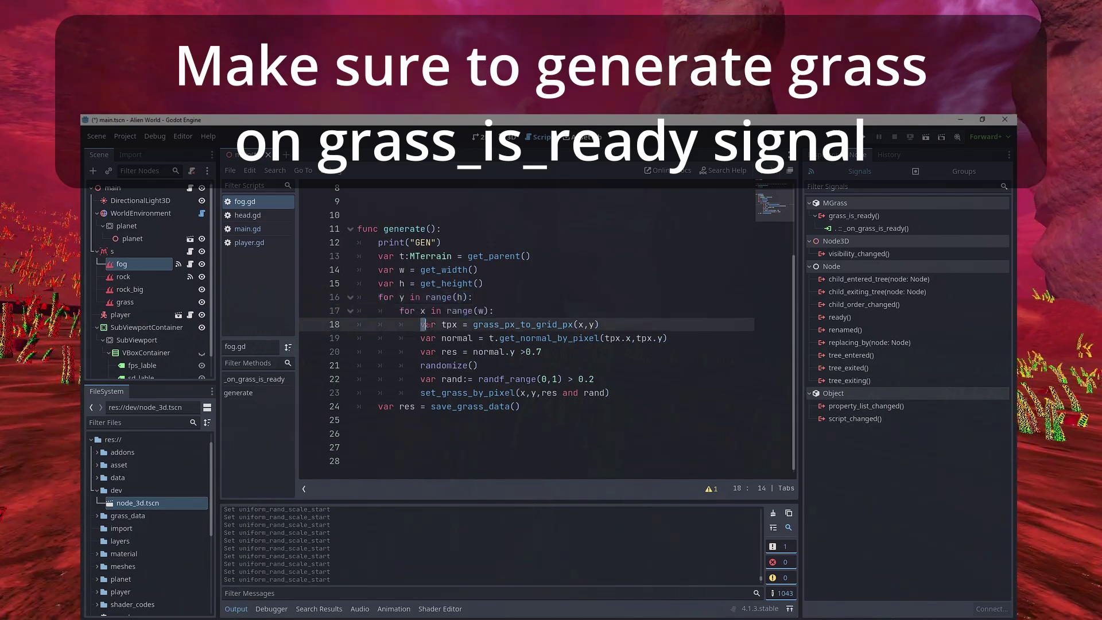
left_click_drag(478, 325, 668, 338)
left_click(668, 338)
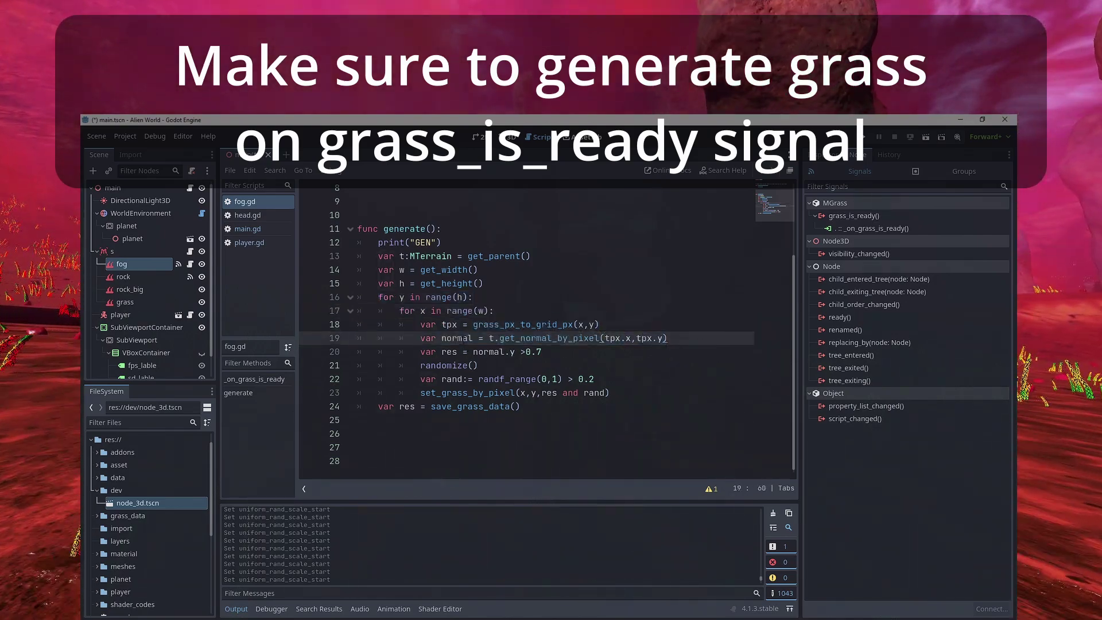
left_click_drag(542, 352, 421, 352)
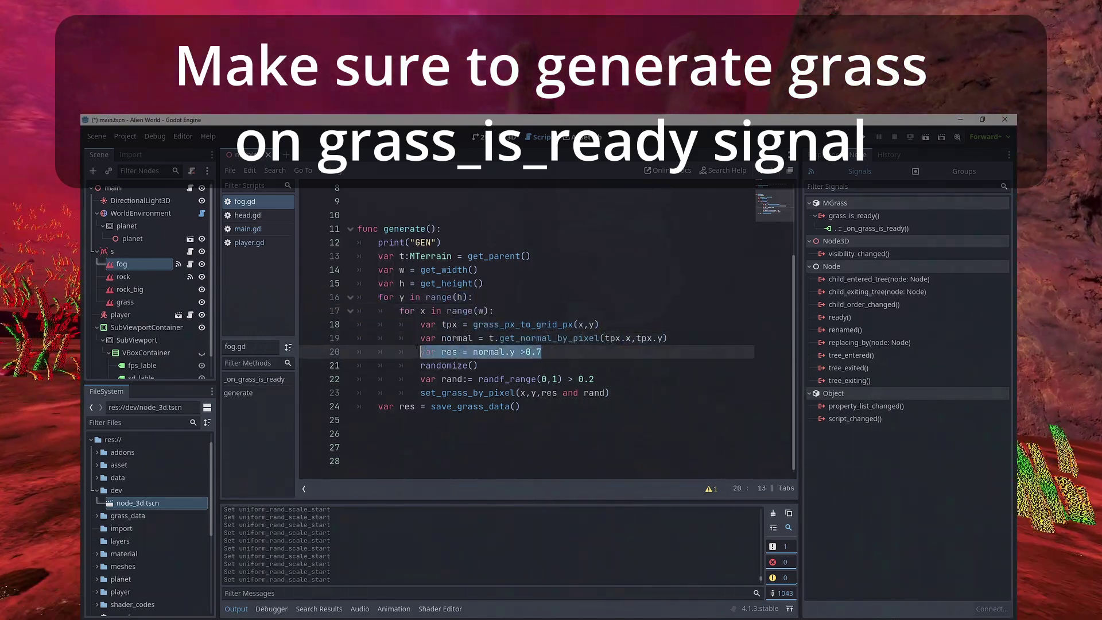
left_click(599, 379)
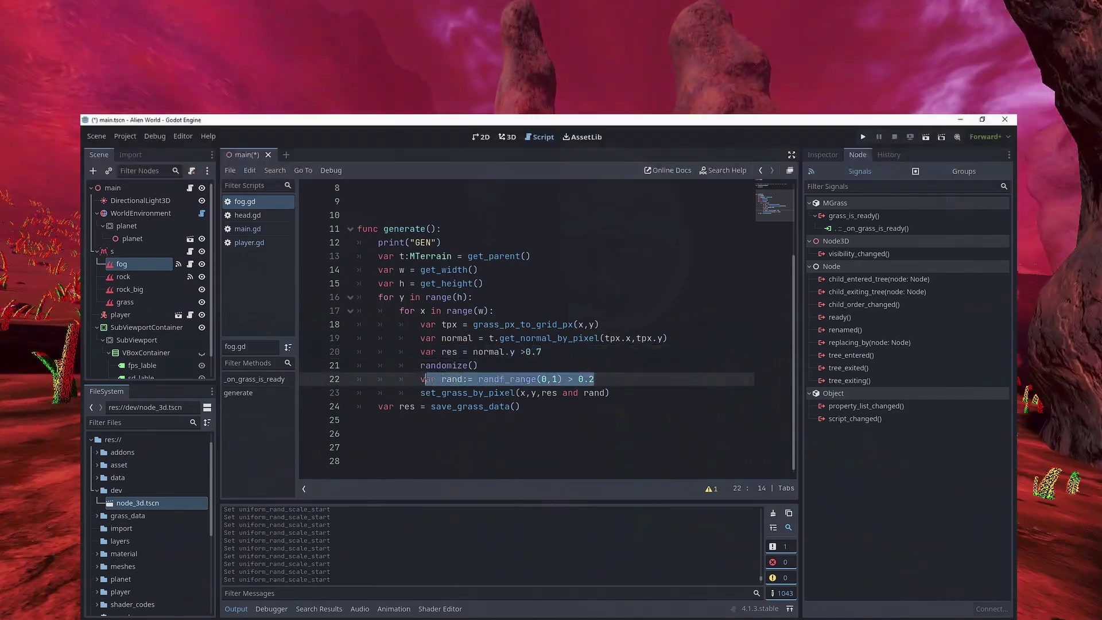
left_click(679, 396)
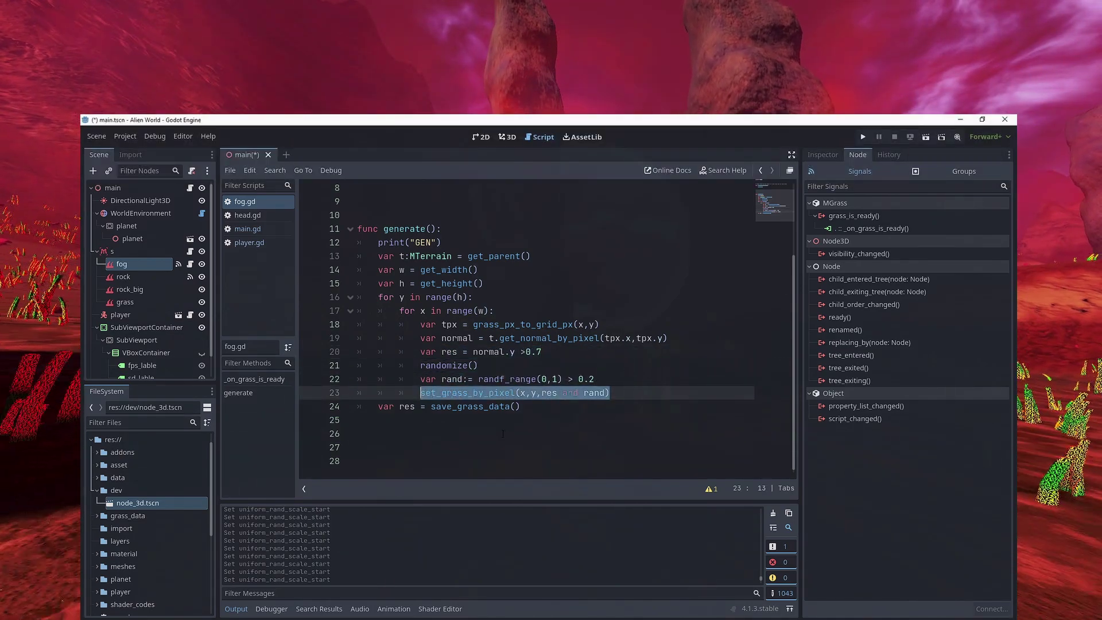
left_click(493, 427)
left_click_drag(520, 406, 362, 401)
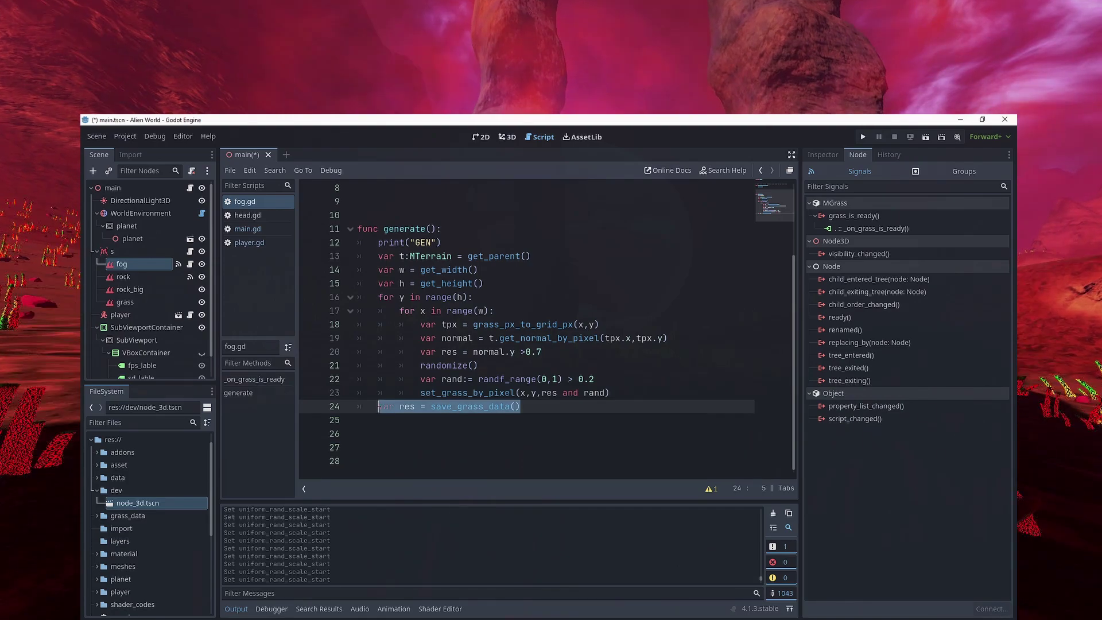
left_click(444, 432)
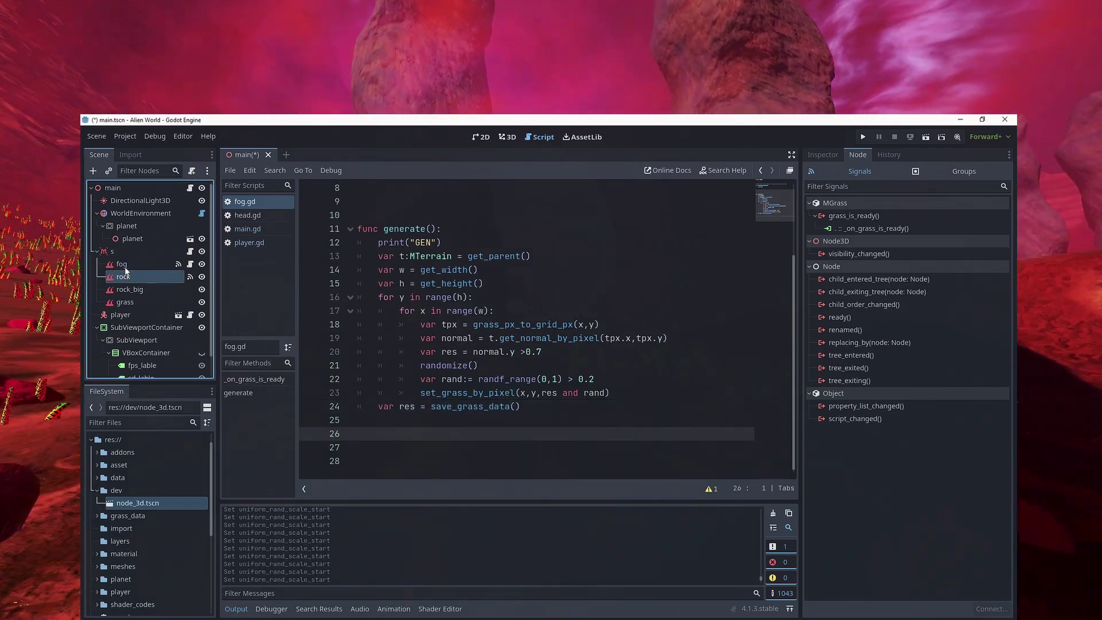
- Save the fog MGrass node's grass data to fog.res
left_click(125, 265)
left_click(823, 155)
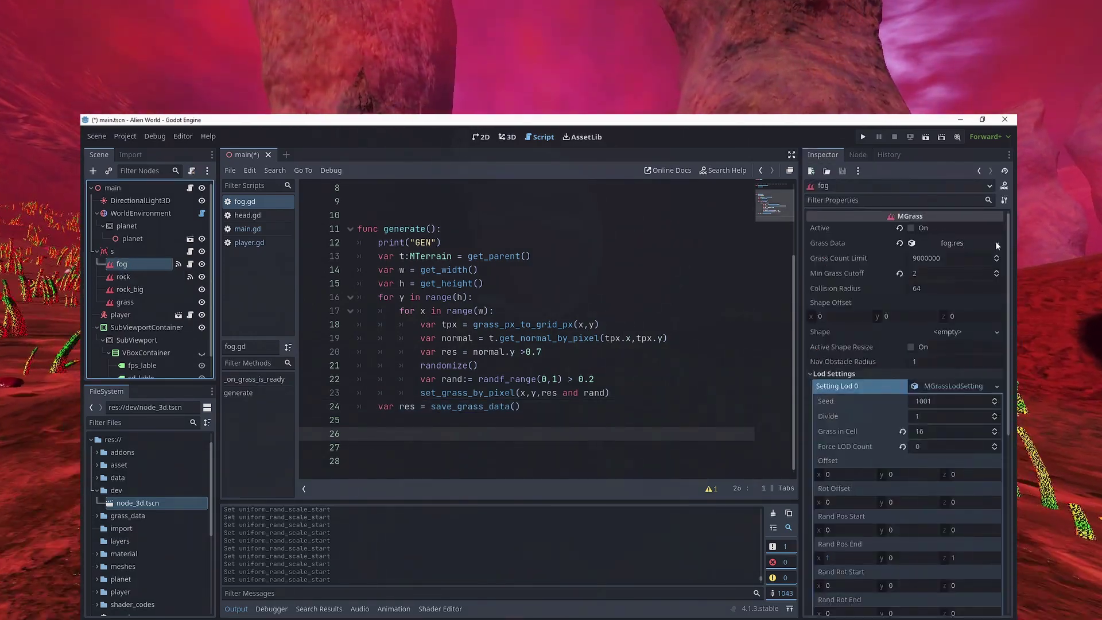
left_click(996, 243)
left_click(961, 347)
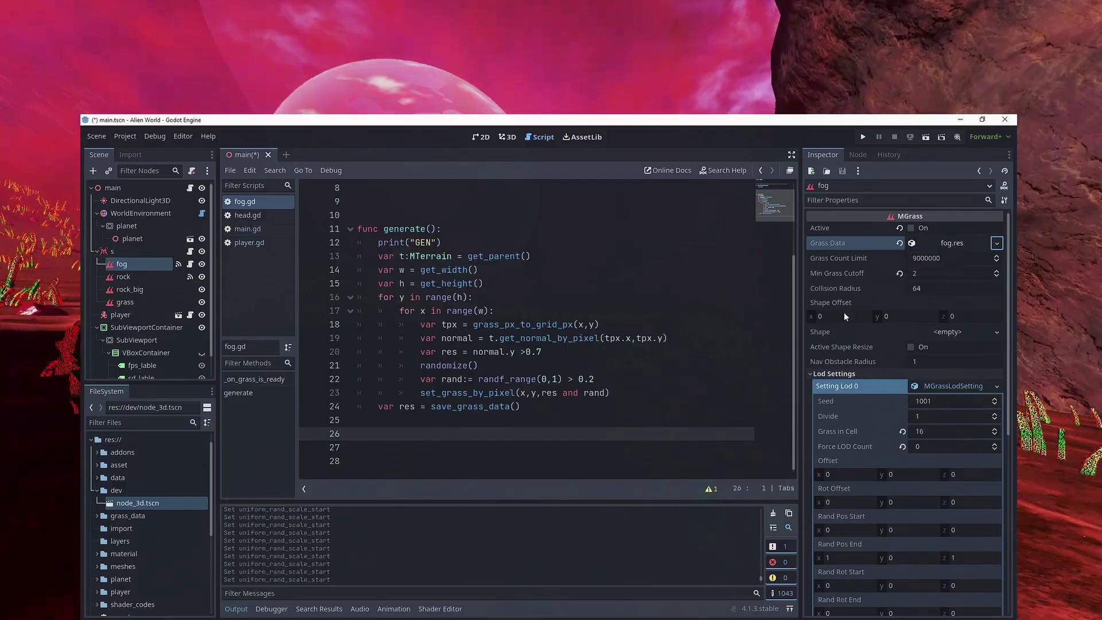
- Run the game and explore the alien terrain with grass under the planet sky
key("alt+Tab")
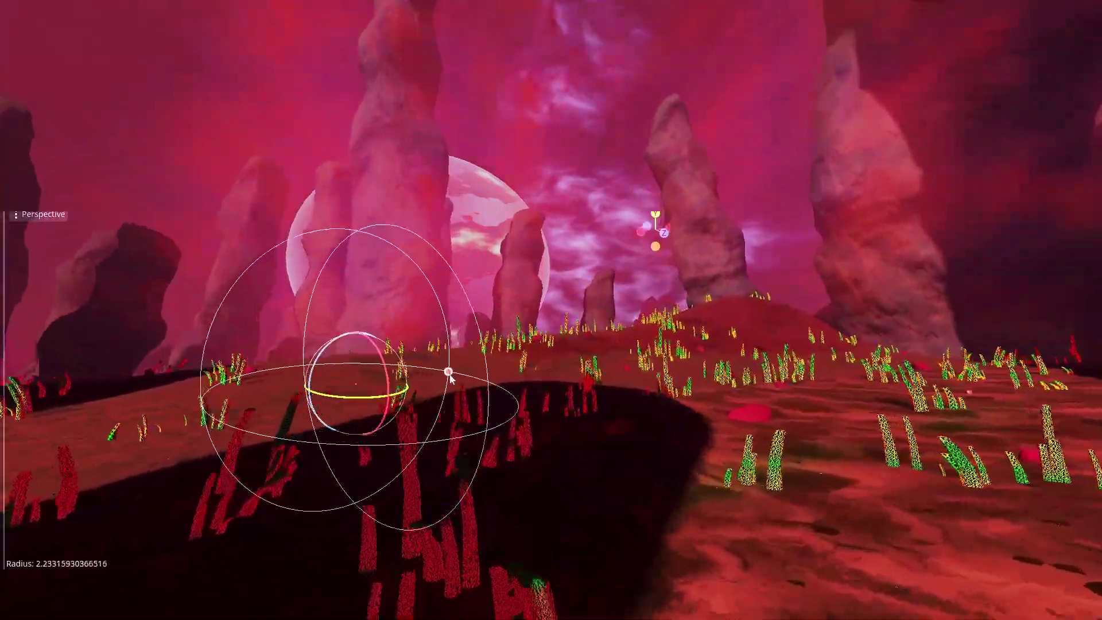
- Resize the pillar collision shapes' radius and height, and the box to about 5.97 × 2.07 × 4.73
mouse_move(451, 374)
left_mouse_down()
mouse_move(426, 374)
mouse_move(453, 372)
mouse_move(437, 374)
left_mouse_up()
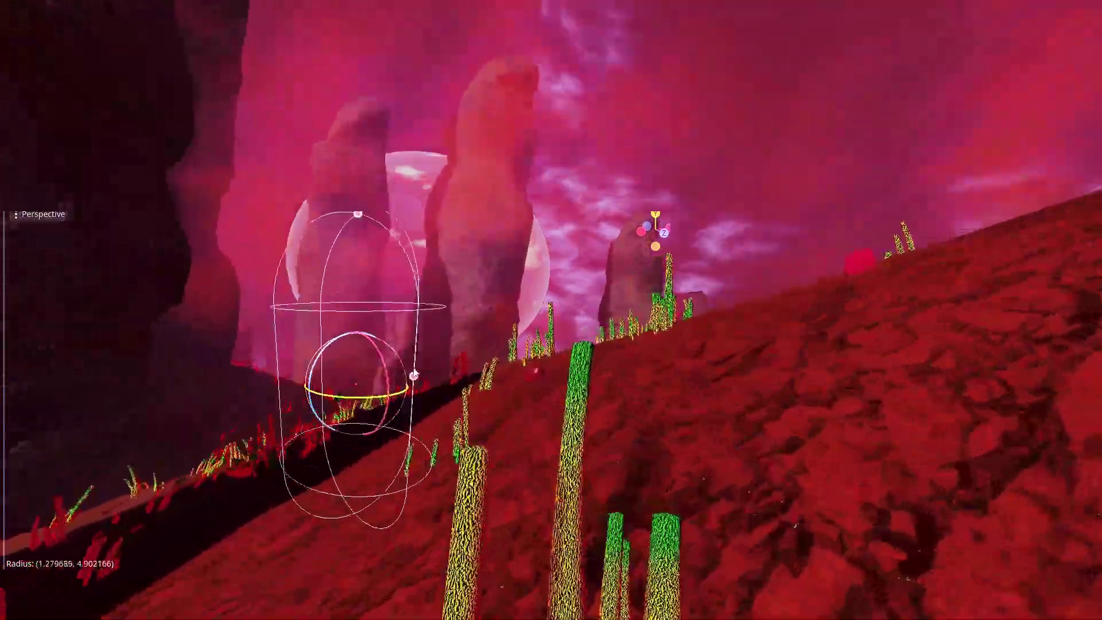
mouse_move(356, 290)
left_mouse_down()
mouse_move(344, 212)
mouse_move(373, 356)
mouse_move(356, 222)
mouse_move(357, 279)
left_mouse_up()
left_click_drag(401, 379, 421, 390)
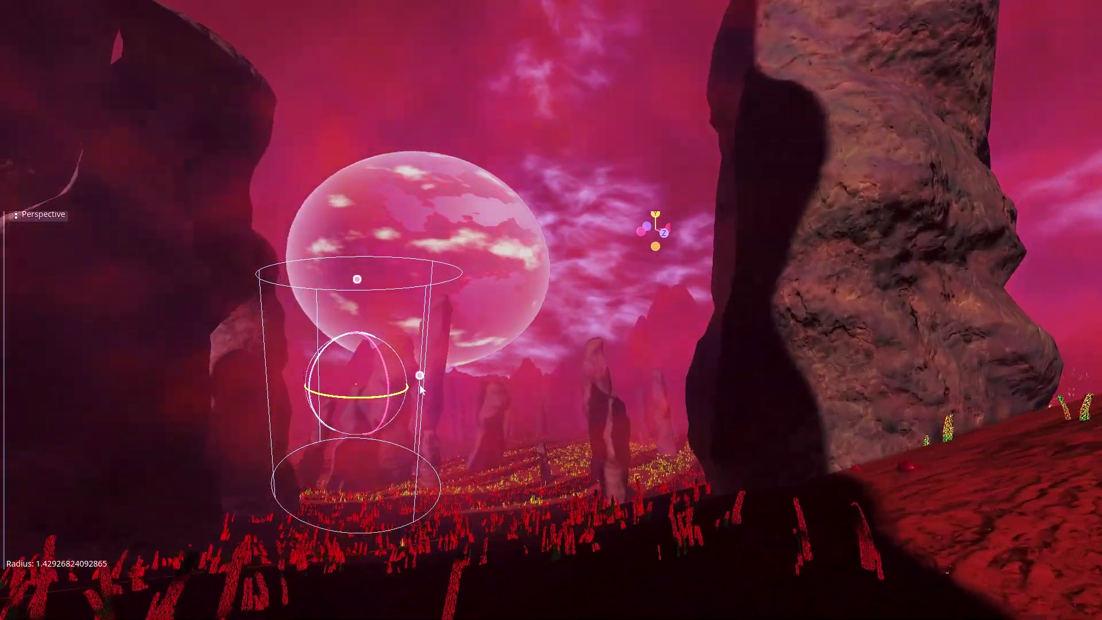
left_click_drag(421, 390, 372, 362)
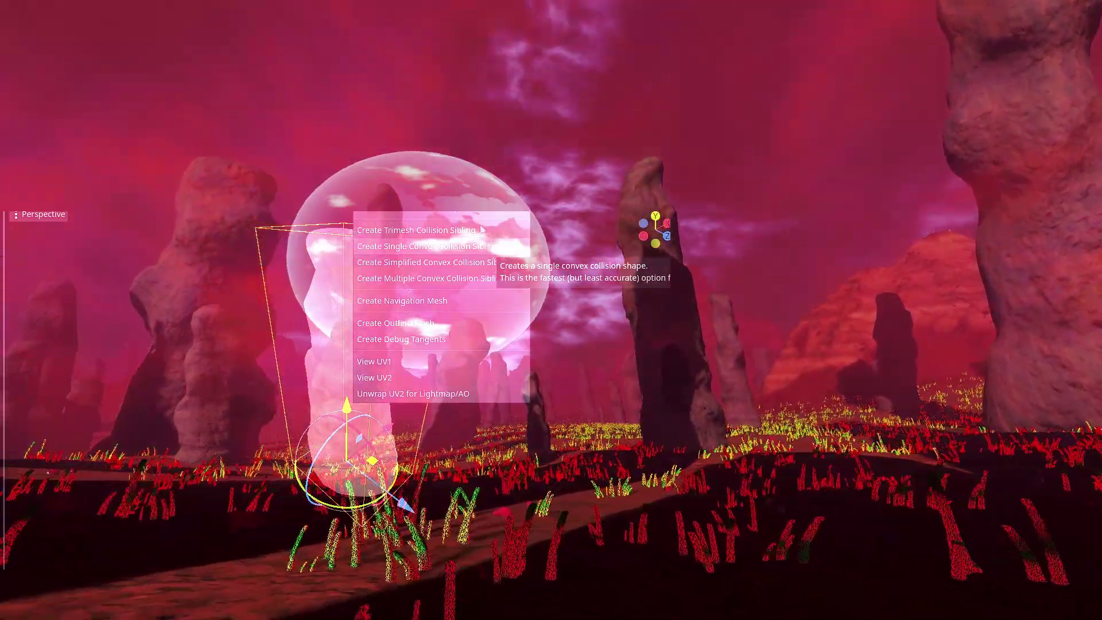
- Add a trimesh collision sibling to one pillar and a single convex sibling to the capsule pillar
left_click(375, 230)
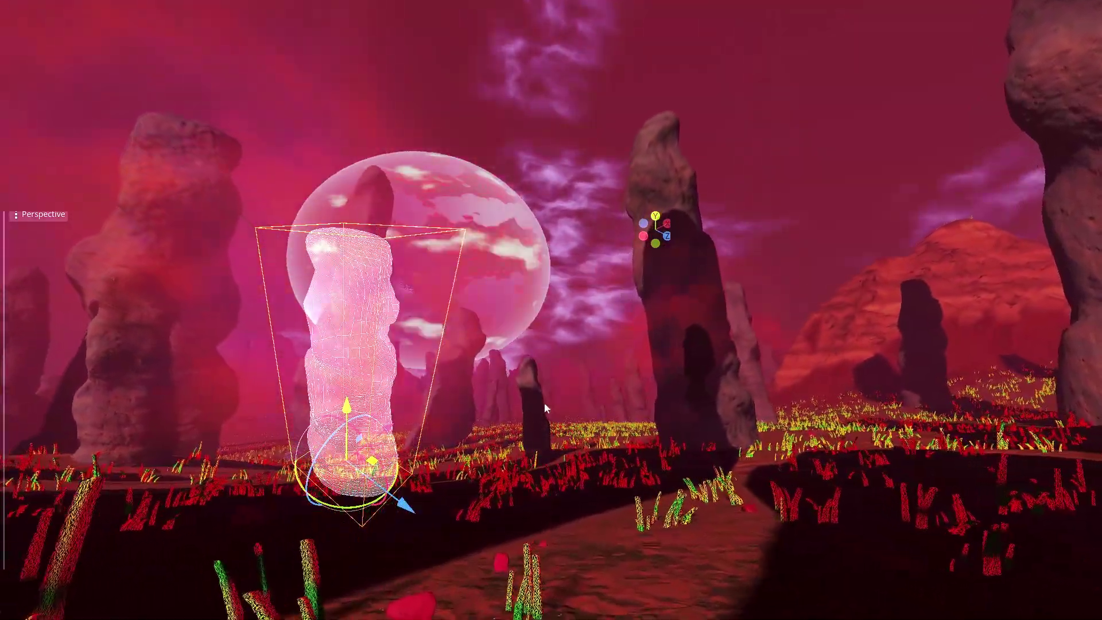
left_click(356, 442)
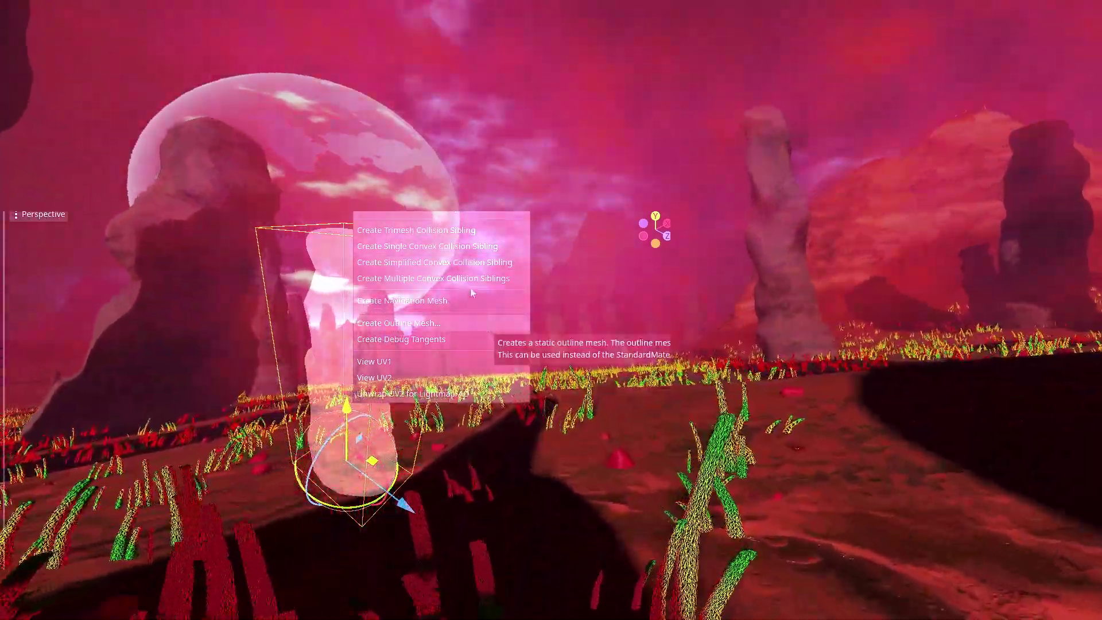
left_click(424, 262)
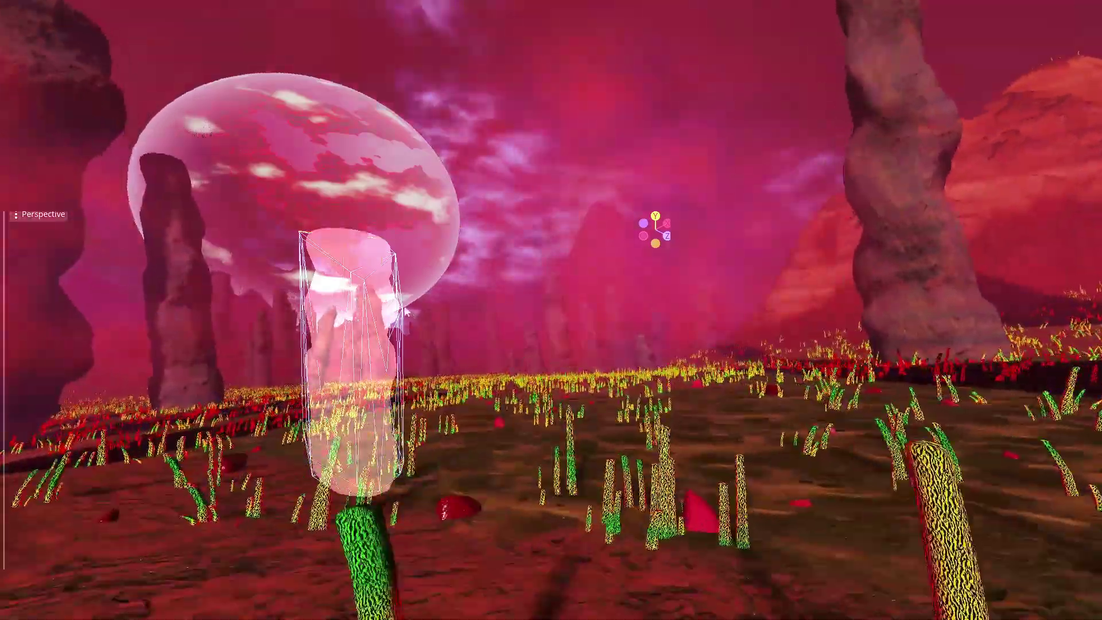
left_click(405, 312)
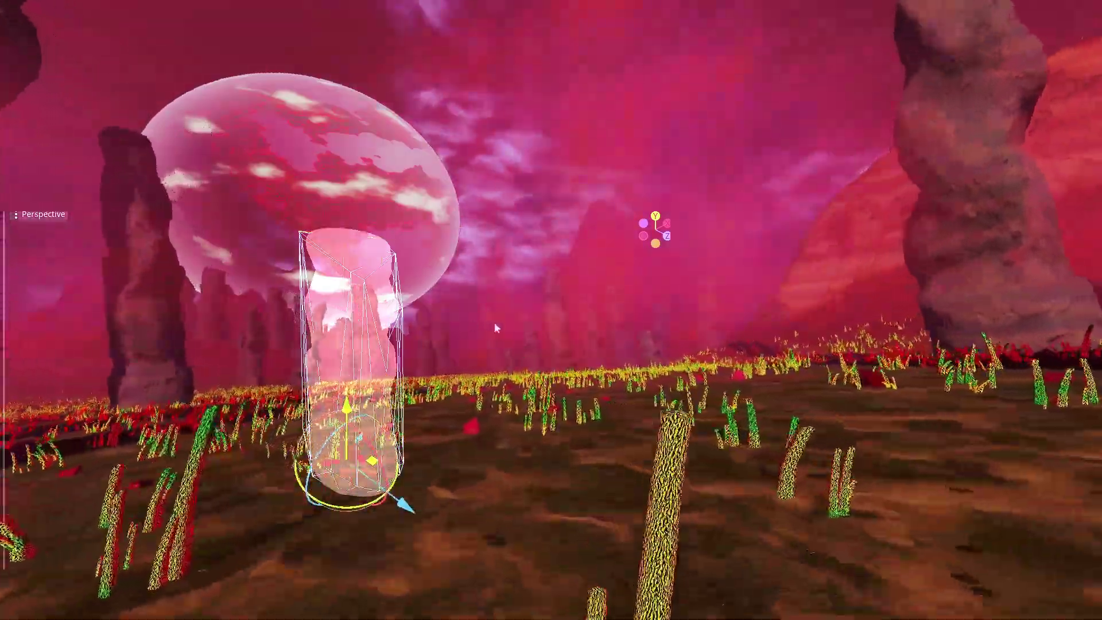
left_click(495, 323)
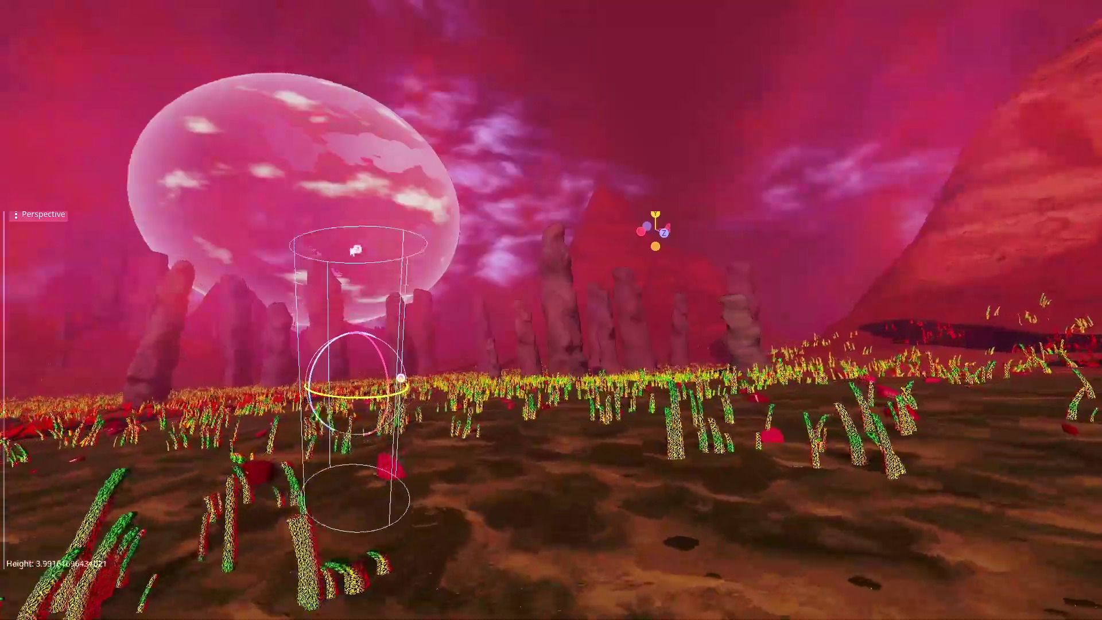
- Raise the capsule collision shape's height to about 4.66
left_click_drag(355, 250, 364, 222)
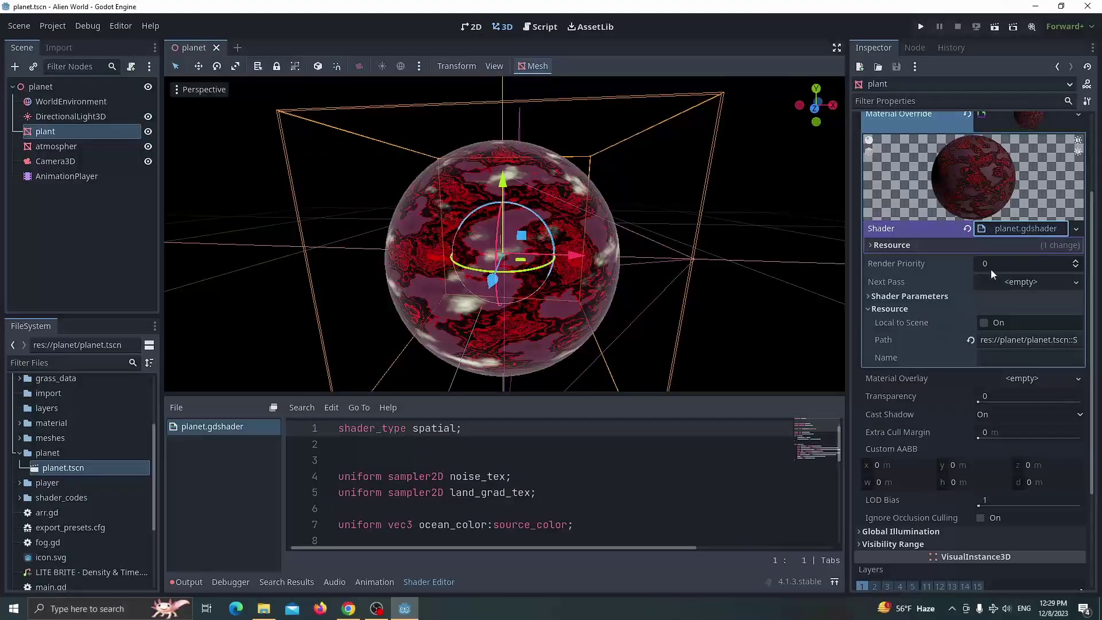
- Set the planet noise texture's Frequency to 0.0205, then select main.tscn's planet SubViewport
left_click(945, 292)
scroll(948, 294, "down", 2)
left_click(1027, 281)
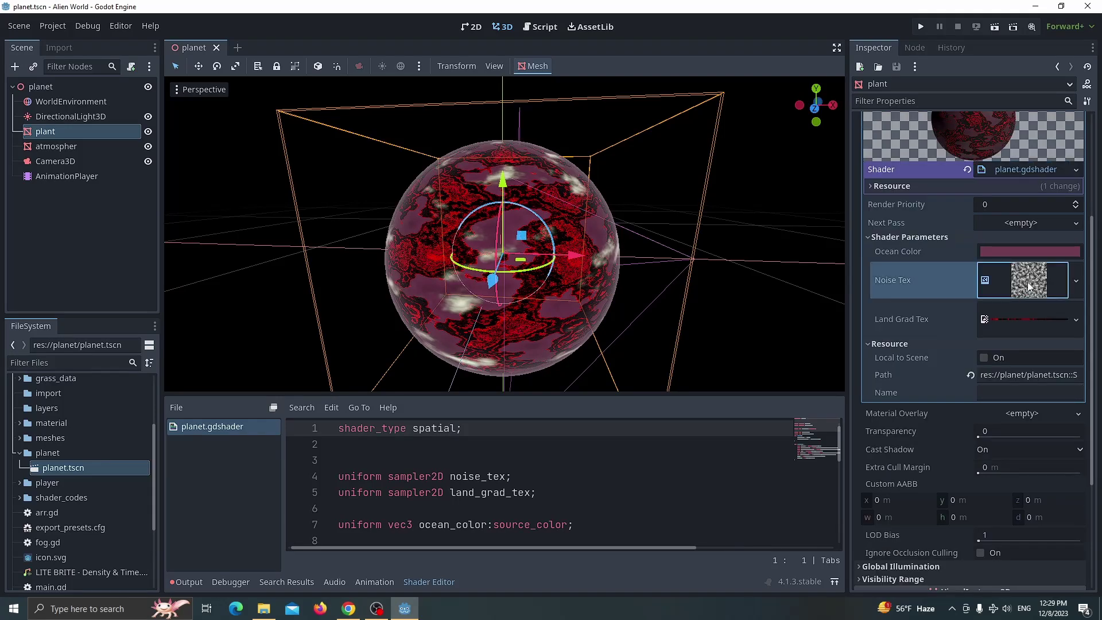
left_click(1019, 484)
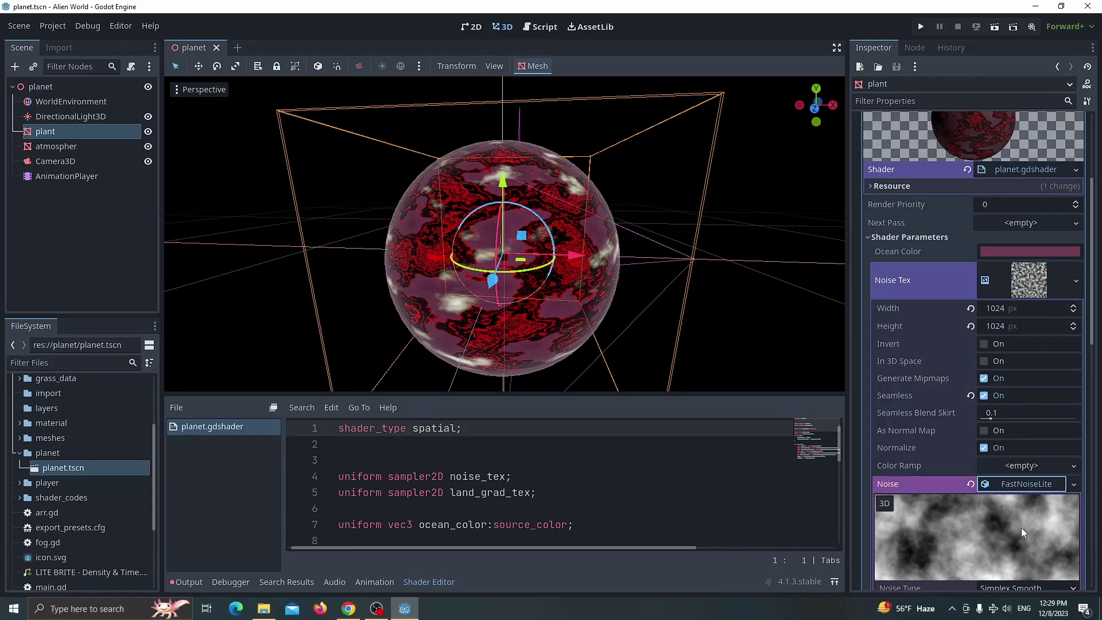
scroll(1021, 528, "down", 3)
scroll(1016, 488, "down", 2)
left_click_drag(1008, 450, 1033, 449)
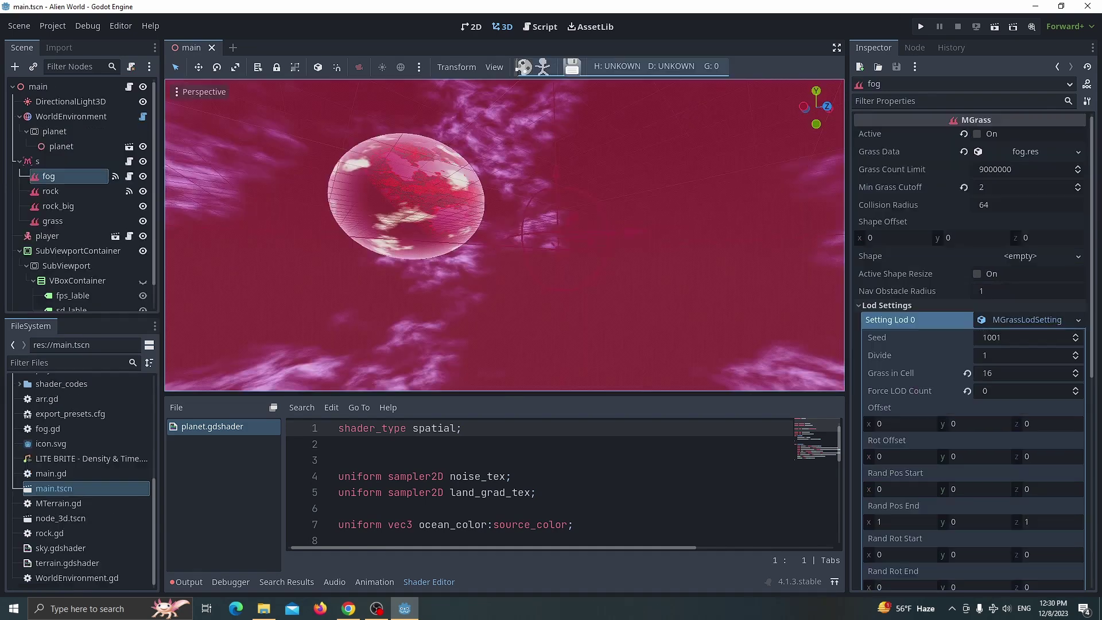
scroll(505, 235, "down", 1)
left_click(68, 131)
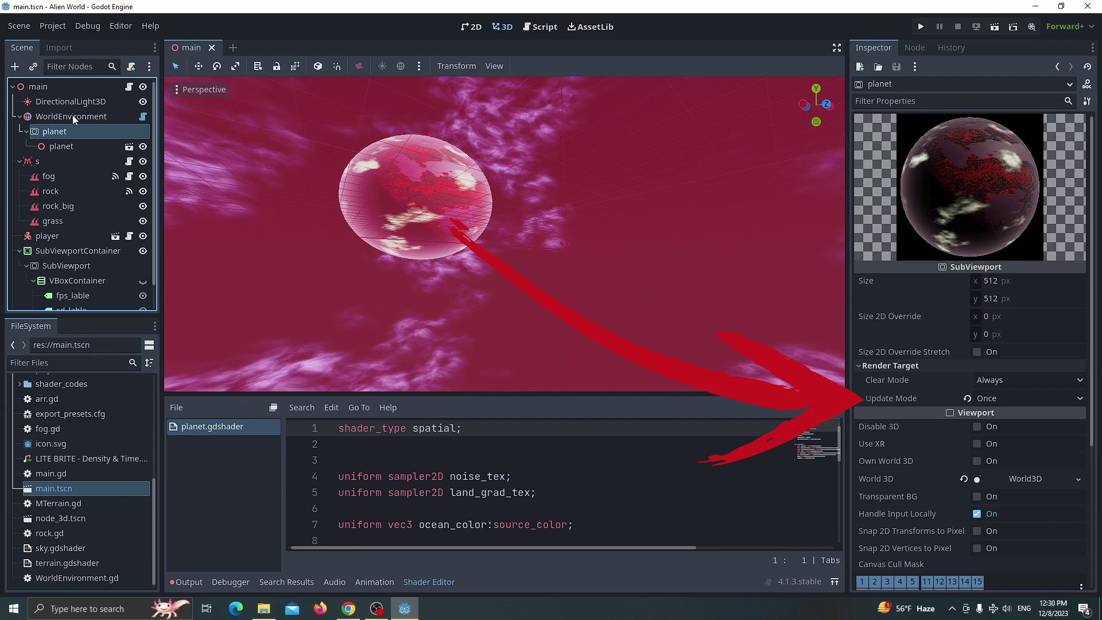
- Expand the WorldEnvironment's Sky Material to show its shader parameters
left_click(73, 117)
left_click(1030, 231)
left_click(952, 263)
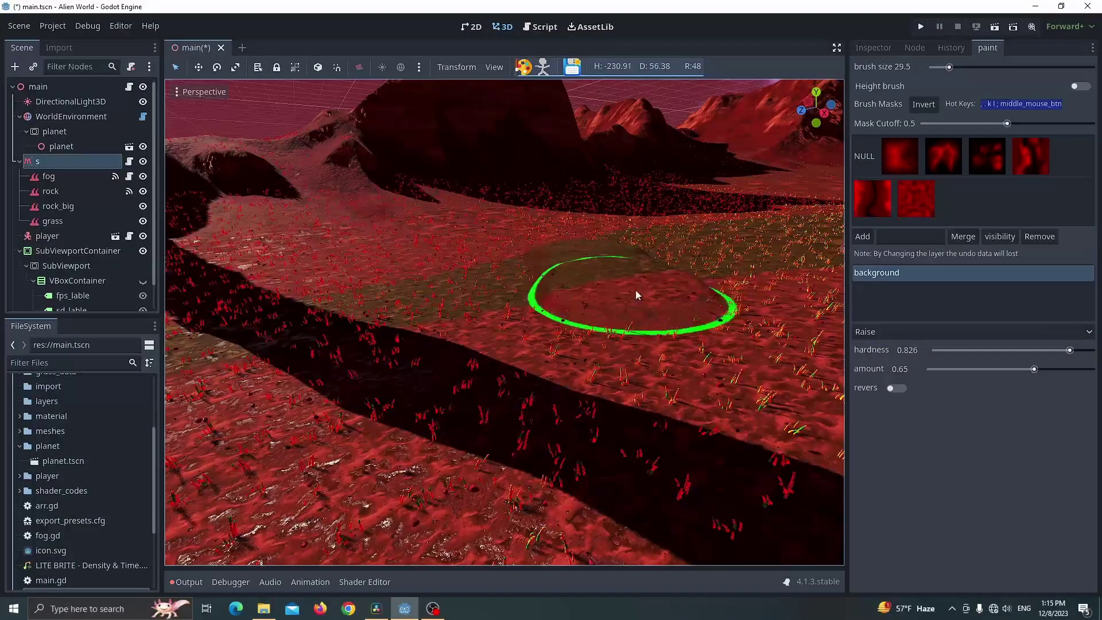
- Raise two test mounds on the MTerrain, then undo them
left_click_drag(635, 290, 613, 260)
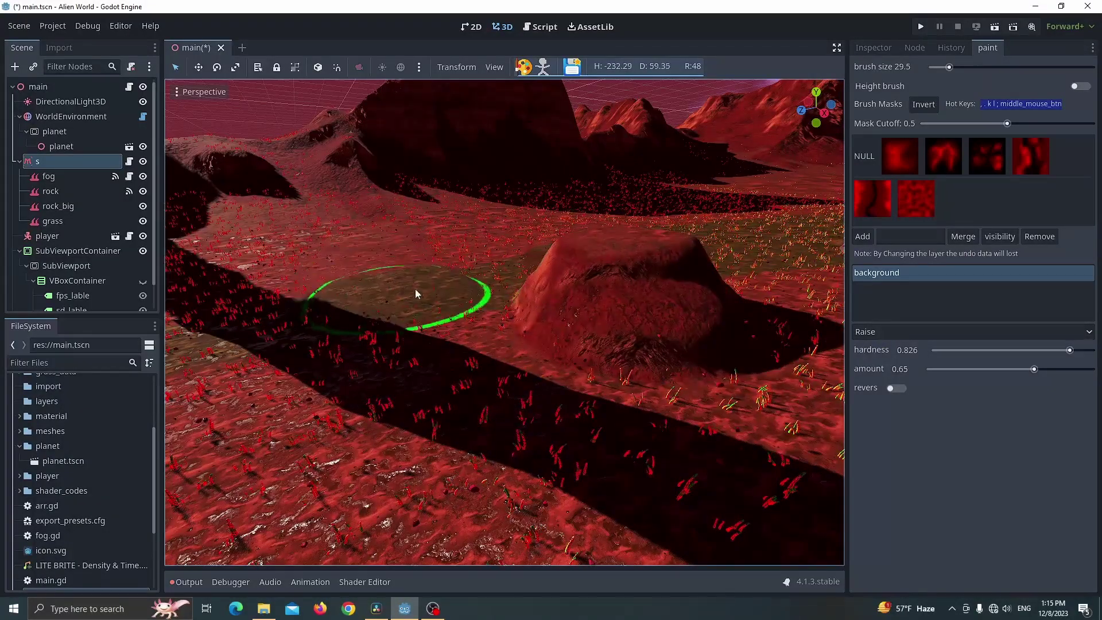
left_click_drag(416, 290, 363, 329)
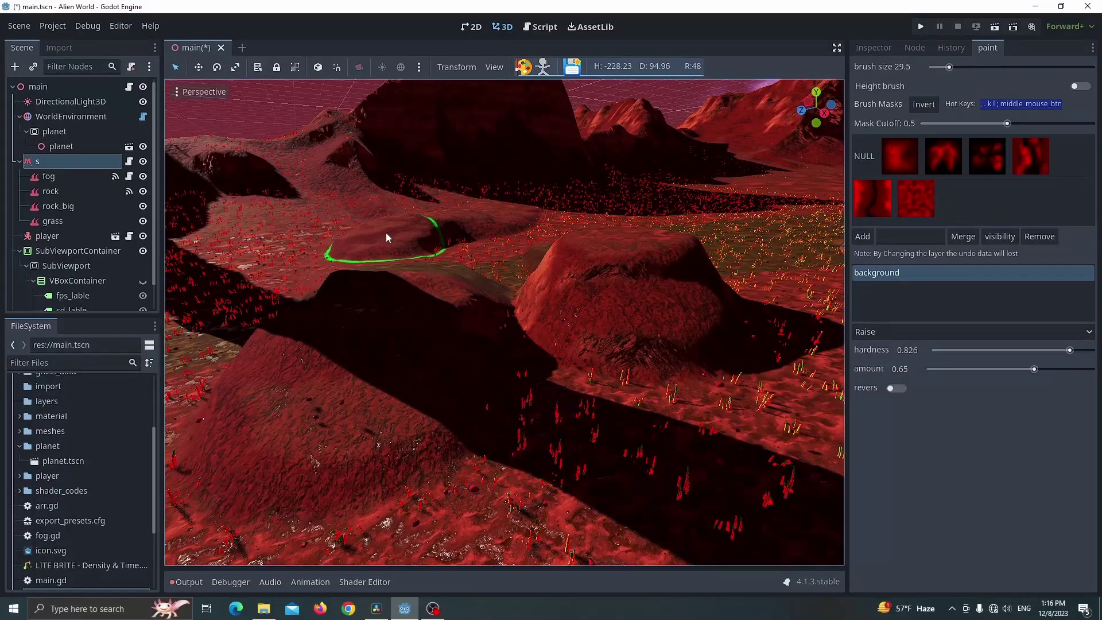
key("ctrl+z")
key("ctrl+z")
key("ctrl+z")
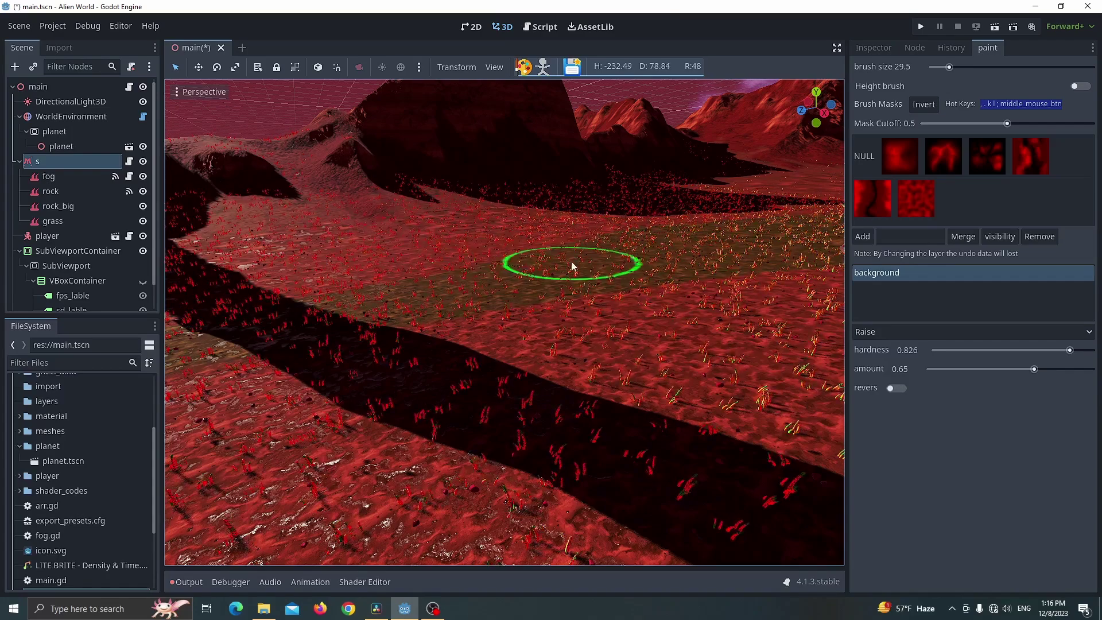
- Switch to the grass brush, paint a grass patch, then undo it
key("l")
scroll(570, 262, "up", 8)
scroll(536, 339, "down", 5)
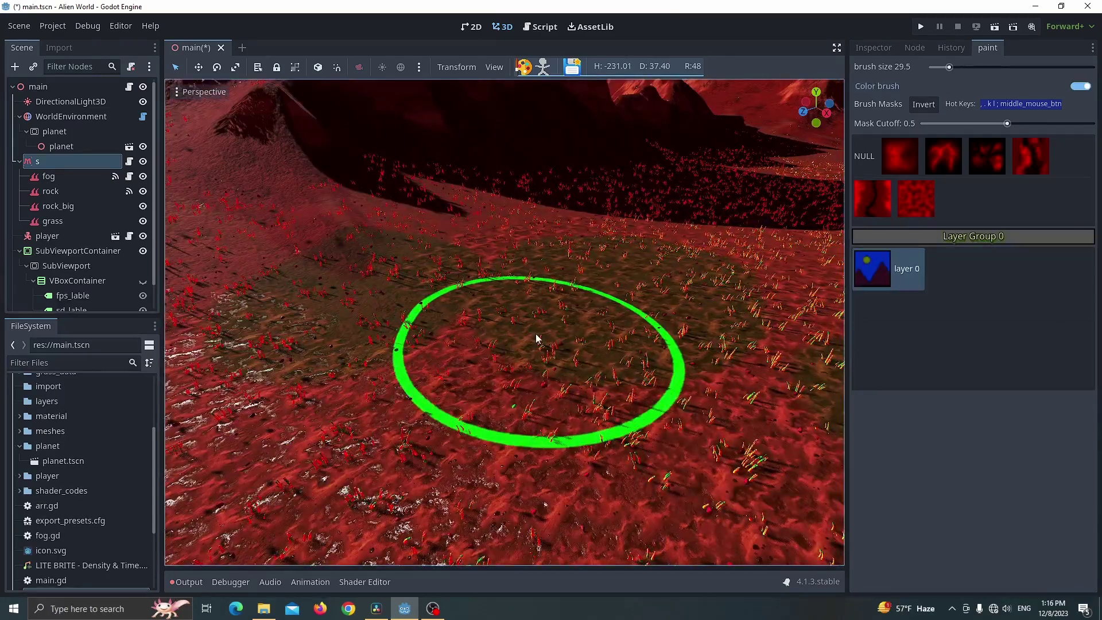
key("semicolon")
mouse_move(536, 345)
left_mouse_down()
mouse_move(586, 329)
mouse_move(554, 311)
mouse_move(581, 281)
mouse_move(726, 279)
left_mouse_up()
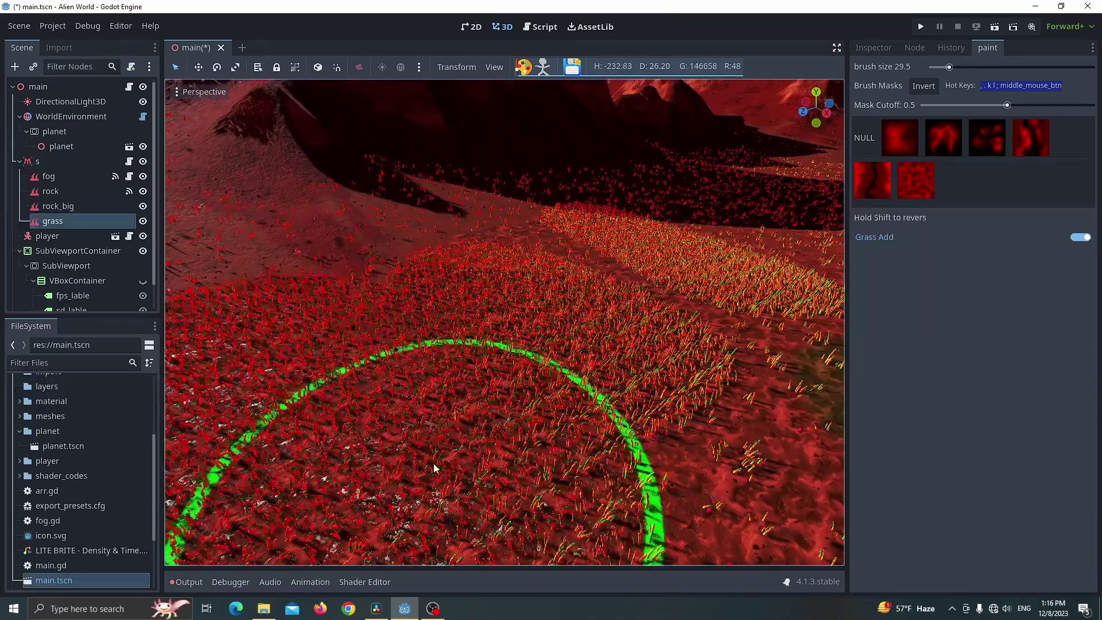
key("ctrl+z")
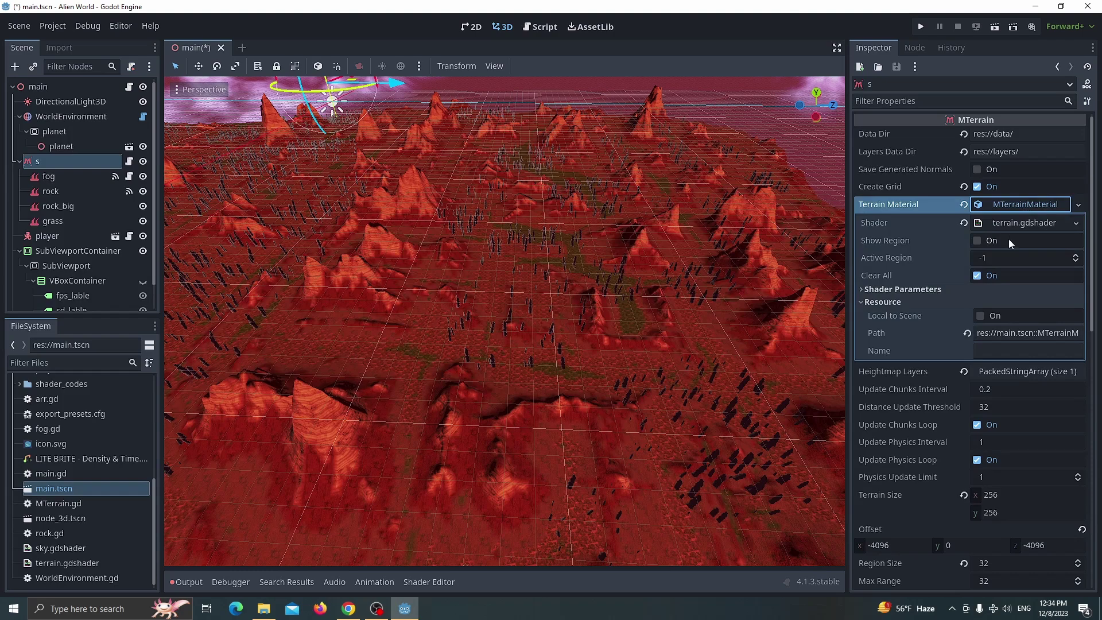
- Turn on Show Region colouring and orbit around the terrain to inspect the regions
left_click(976, 240)
middle_click_drag(717, 344, 626, 355)
left_click(977, 241)
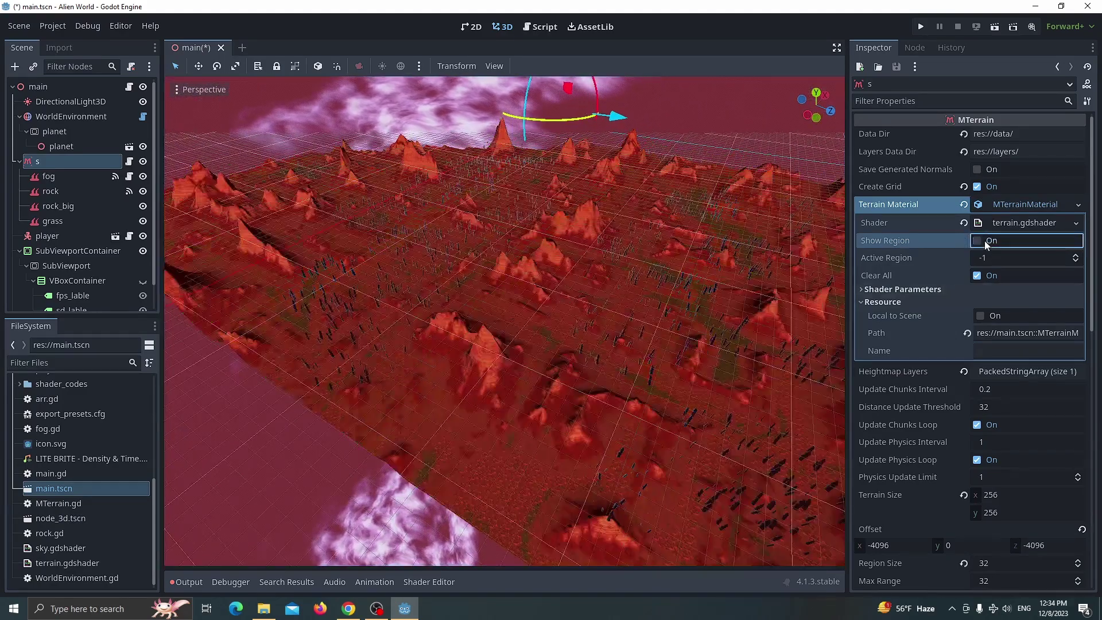
left_click(986, 244)
middle_click_drag(632, 344, 917, 205)
- Expand the terrain material's Shader Parameters and open terrain.gdshader in the Shader Editor
left_click(892, 289)
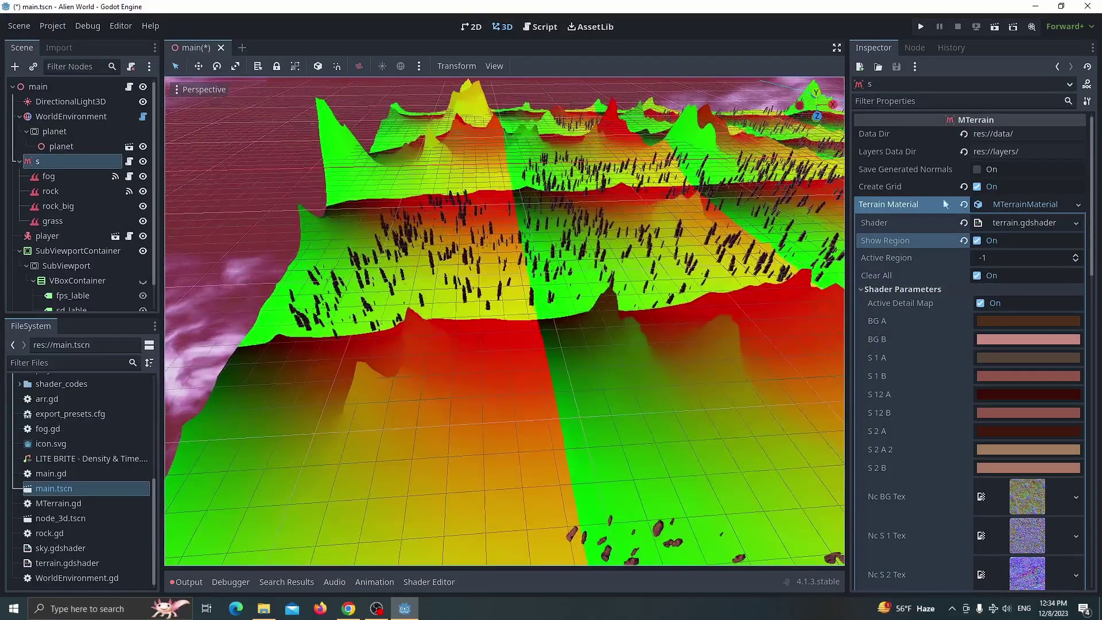
left_click(1024, 223)
scroll(458, 510, "down", 3)
scroll(457, 510, "up", 3)
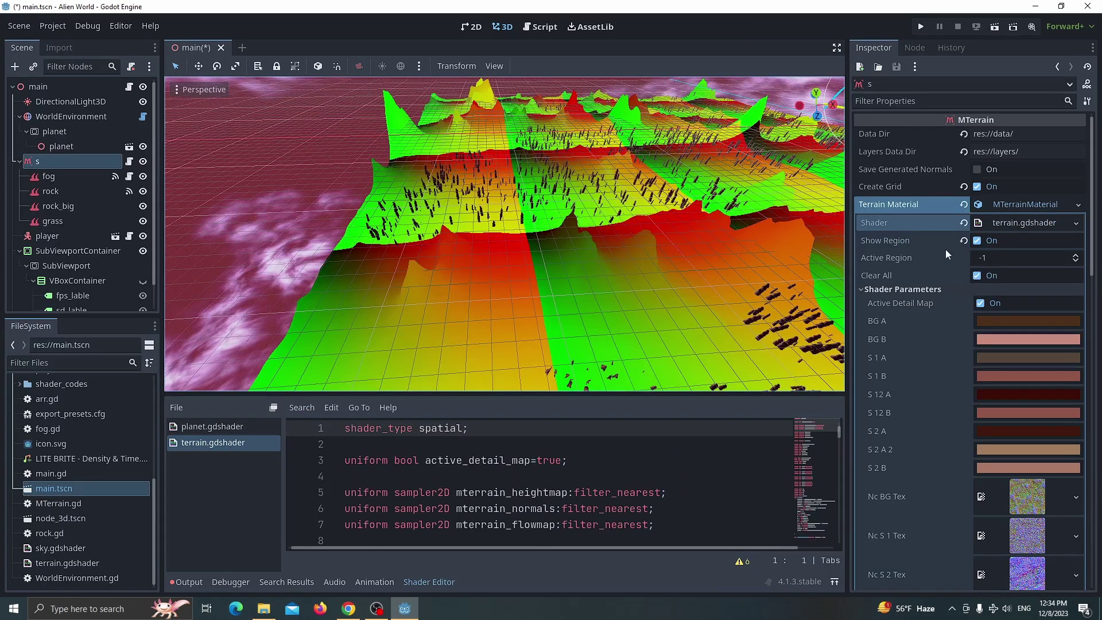
- Close the terrain shader code panel so the 3D viewport shows the full region-coloured terrain
left_click(1034, 223)
left_click(68, 158)
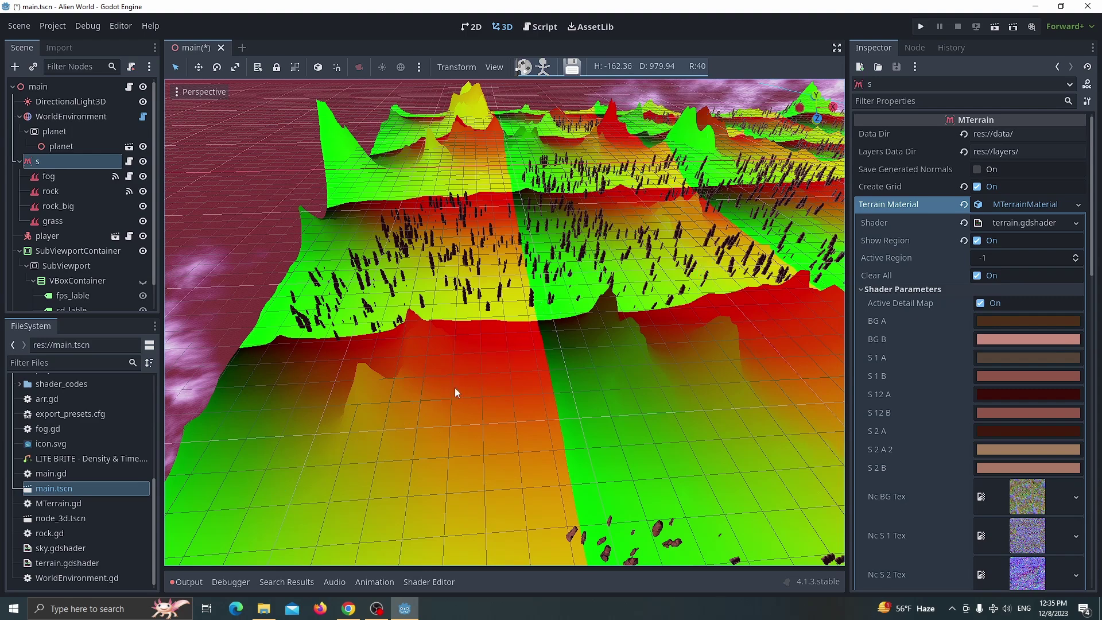
- Turn off Show Region and set the Active Region to 40
left_click(998, 240)
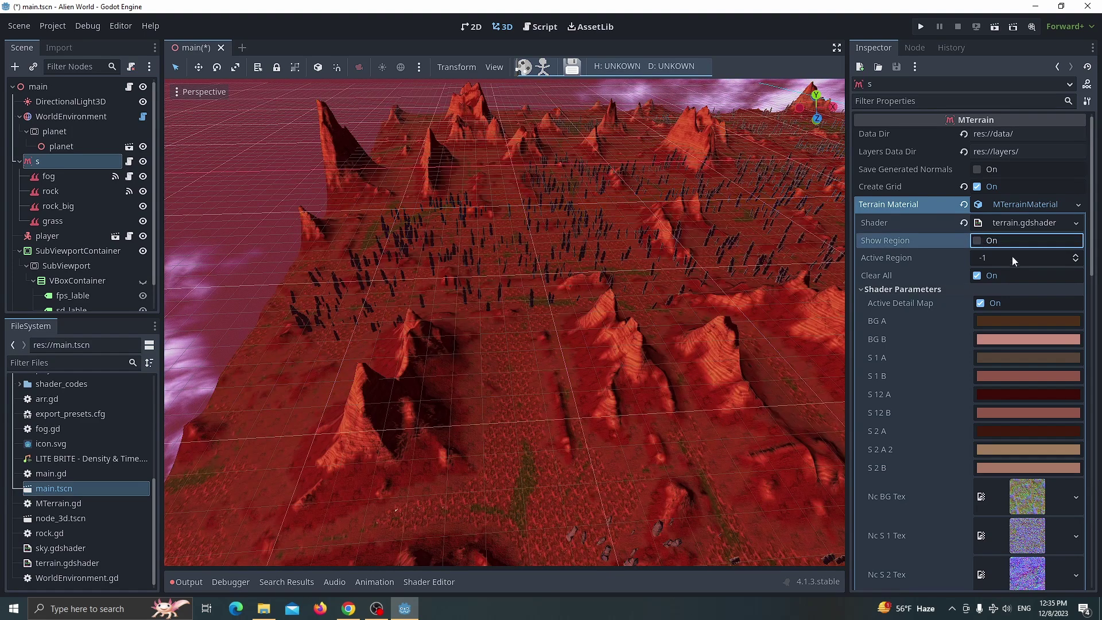
left_click(1013, 257)
type("40")
key("Return")
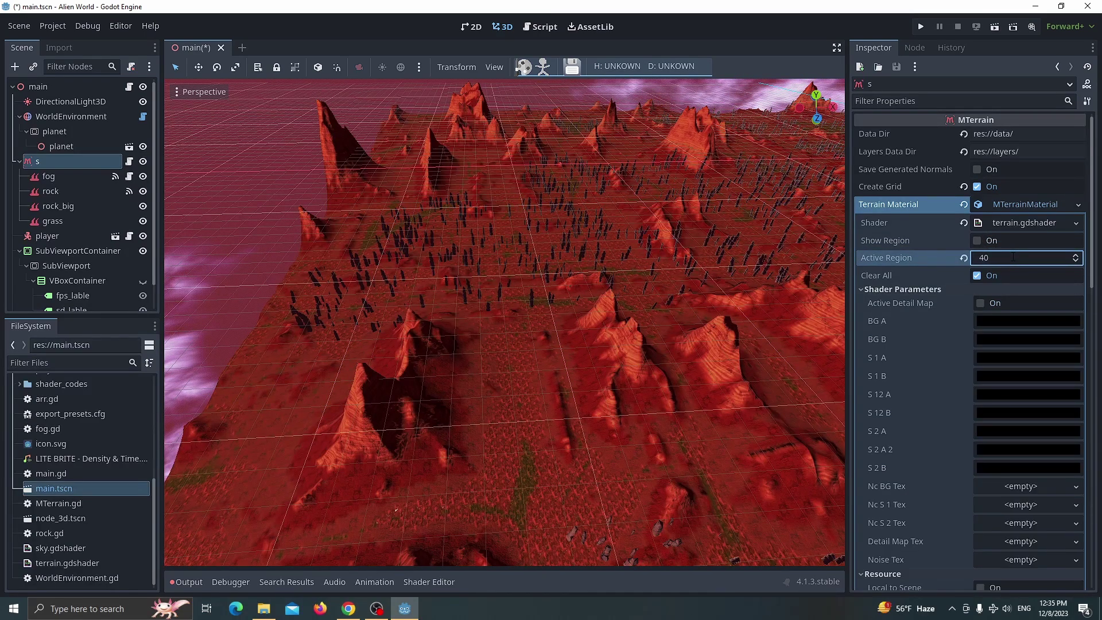
- Set the BG A colour to grey 8c8c8c
left_click(990, 321)
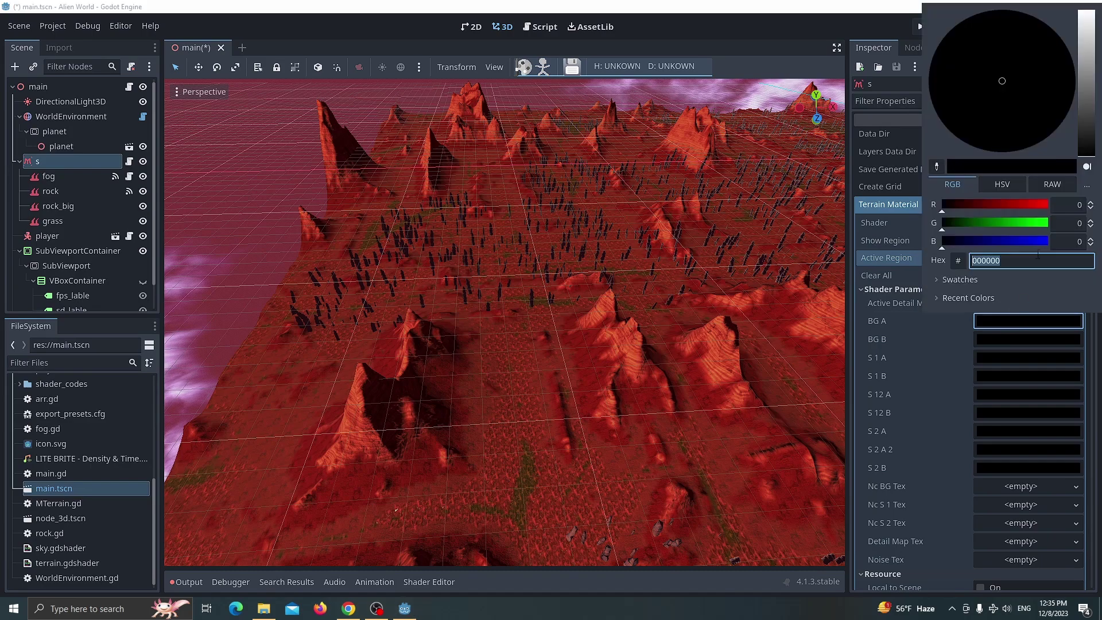
left_click_drag(1086, 106, 1086, 71)
left_click(769, 244)
- Set the BG B colour to green 327038
scroll(769, 244, "up", 5)
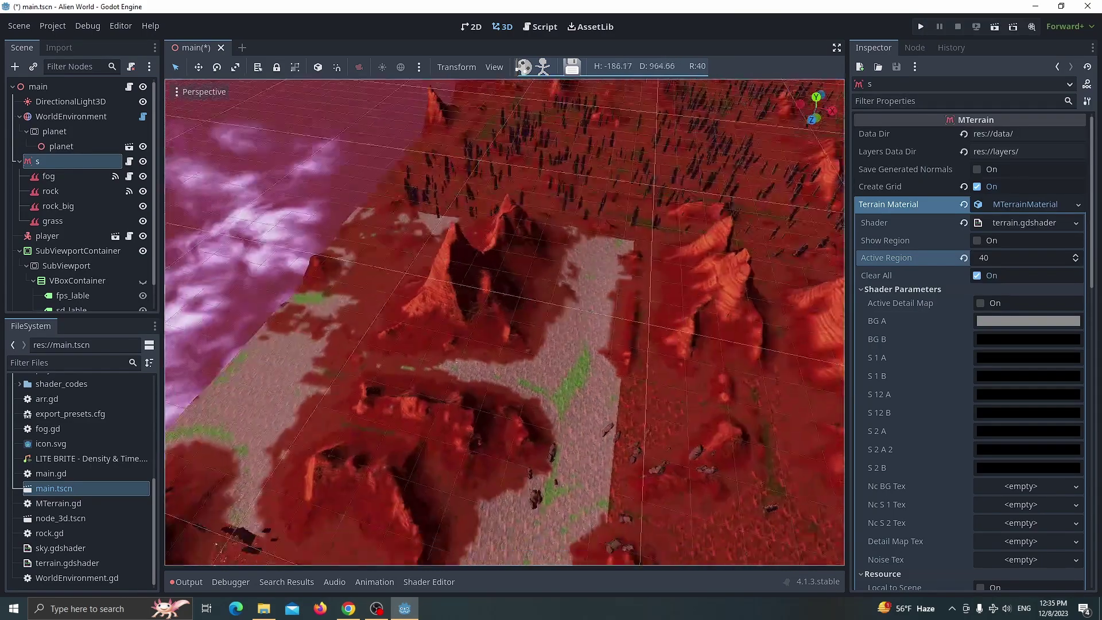
left_click(1032, 340)
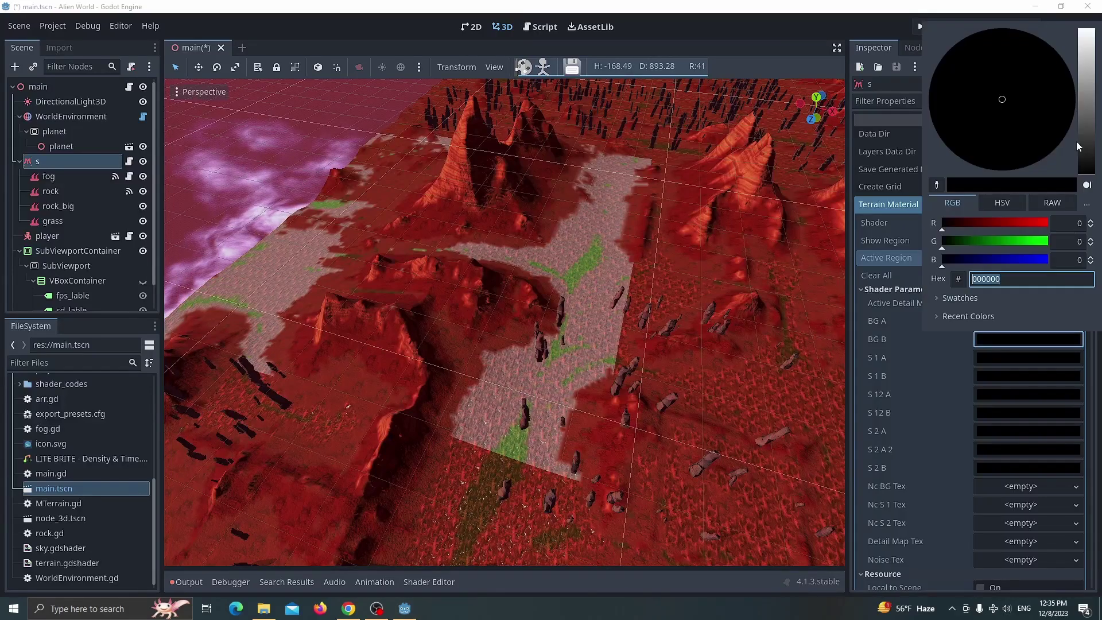
left_click_drag(1087, 133, 1089, 119)
left_click_drag(1045, 86, 955, 130)
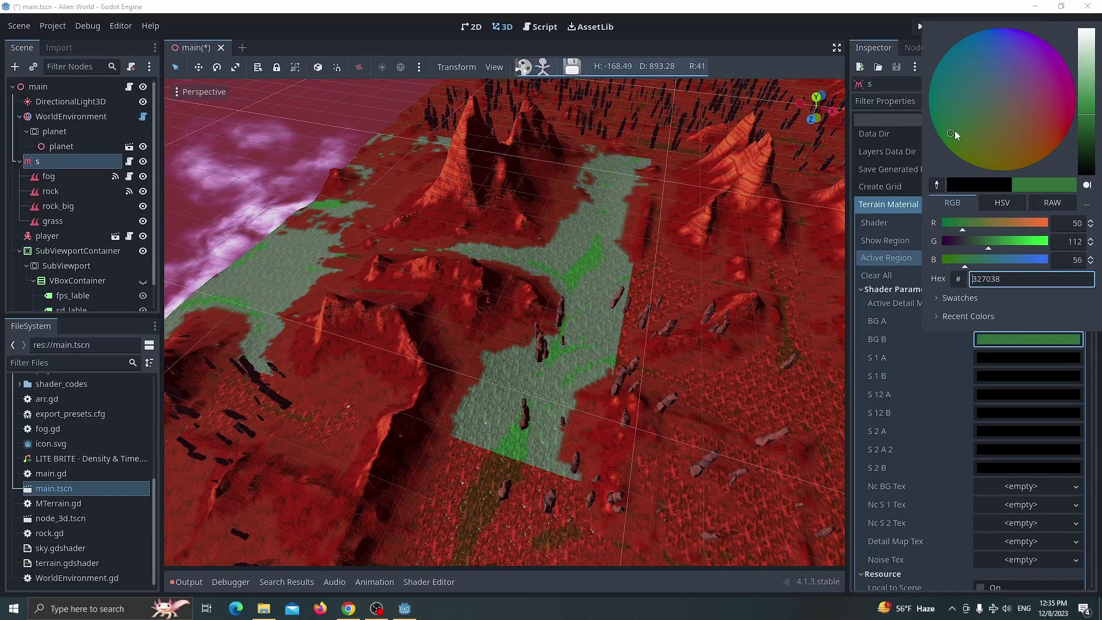
left_click(958, 404)
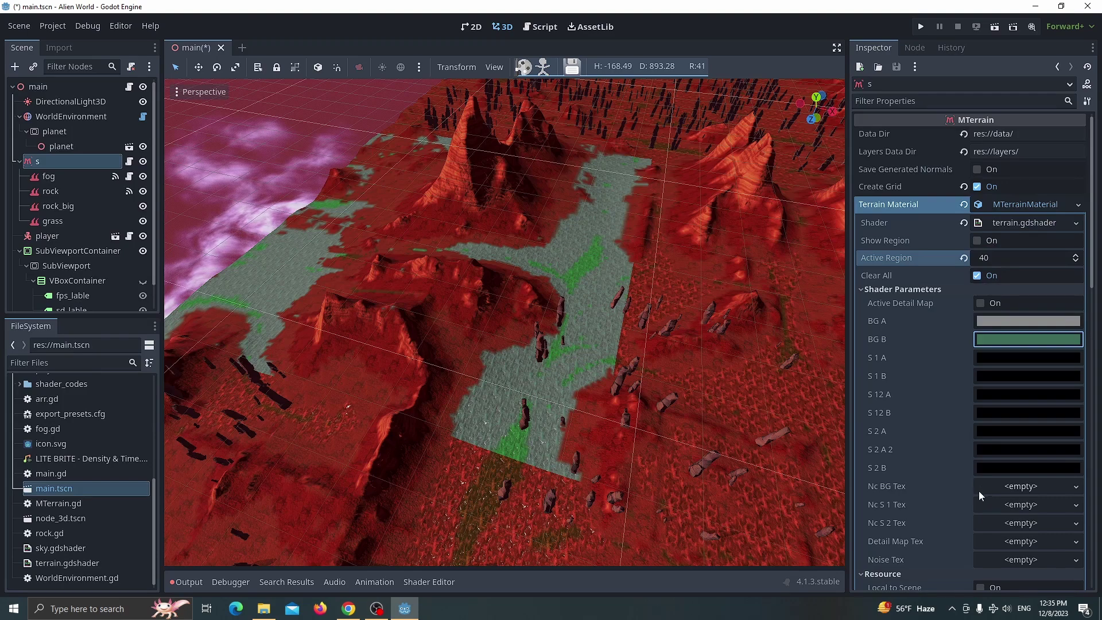
- Set the S 2 B colour to brown #675349
left_click(1010, 468)
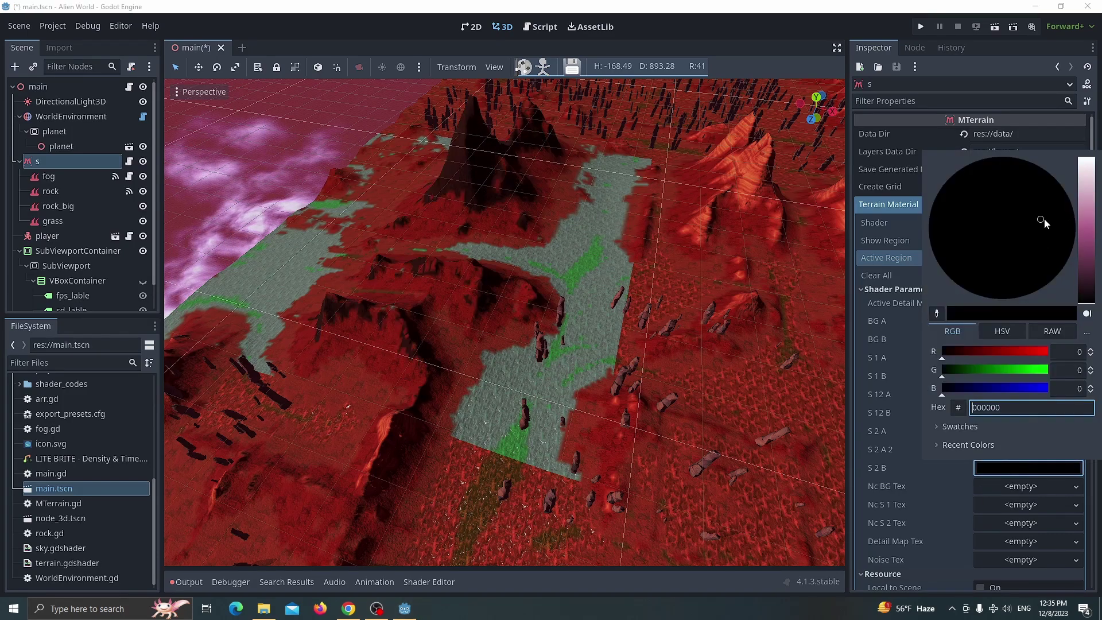
left_click_drag(1091, 263, 1090, 236)
left_click(1042, 249)
key("Escape")
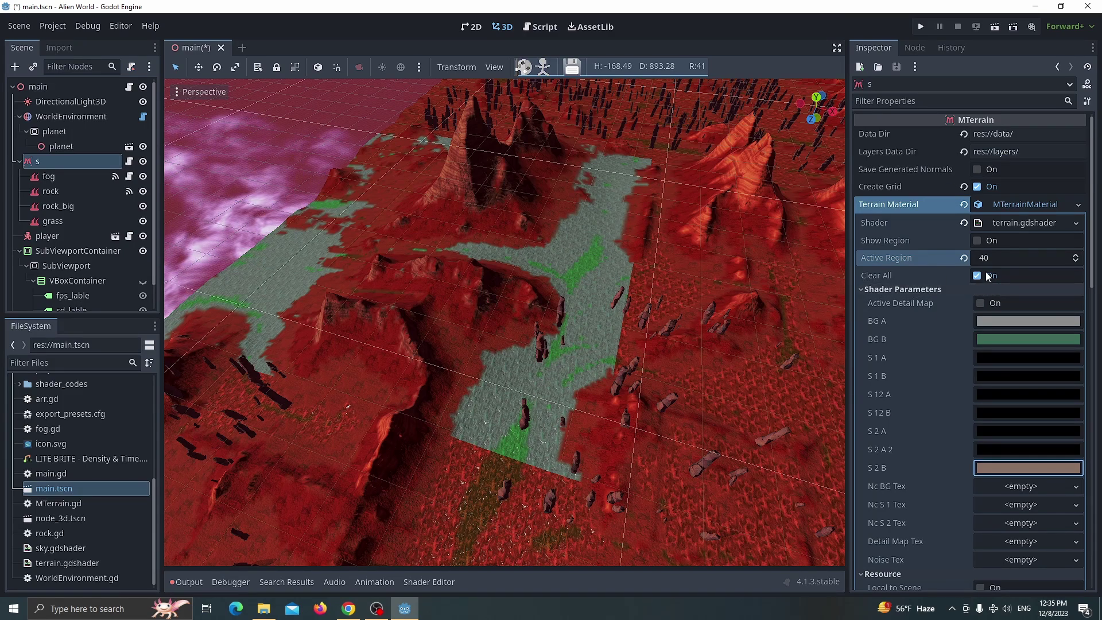
- Open terrain.gdshader in the Shader Editor
left_click(1005, 223)
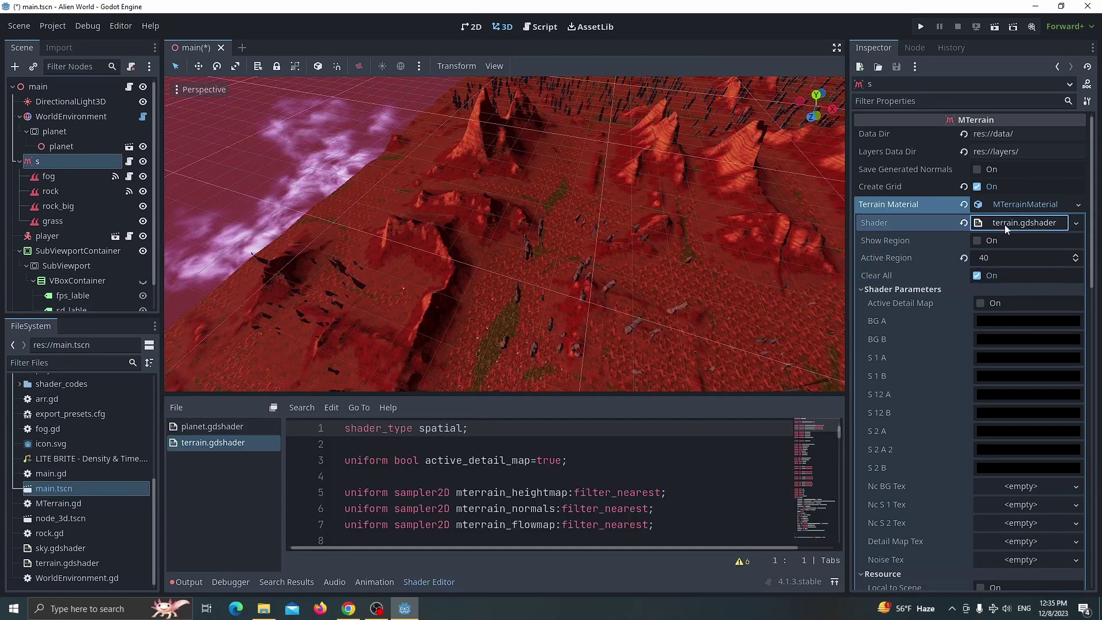